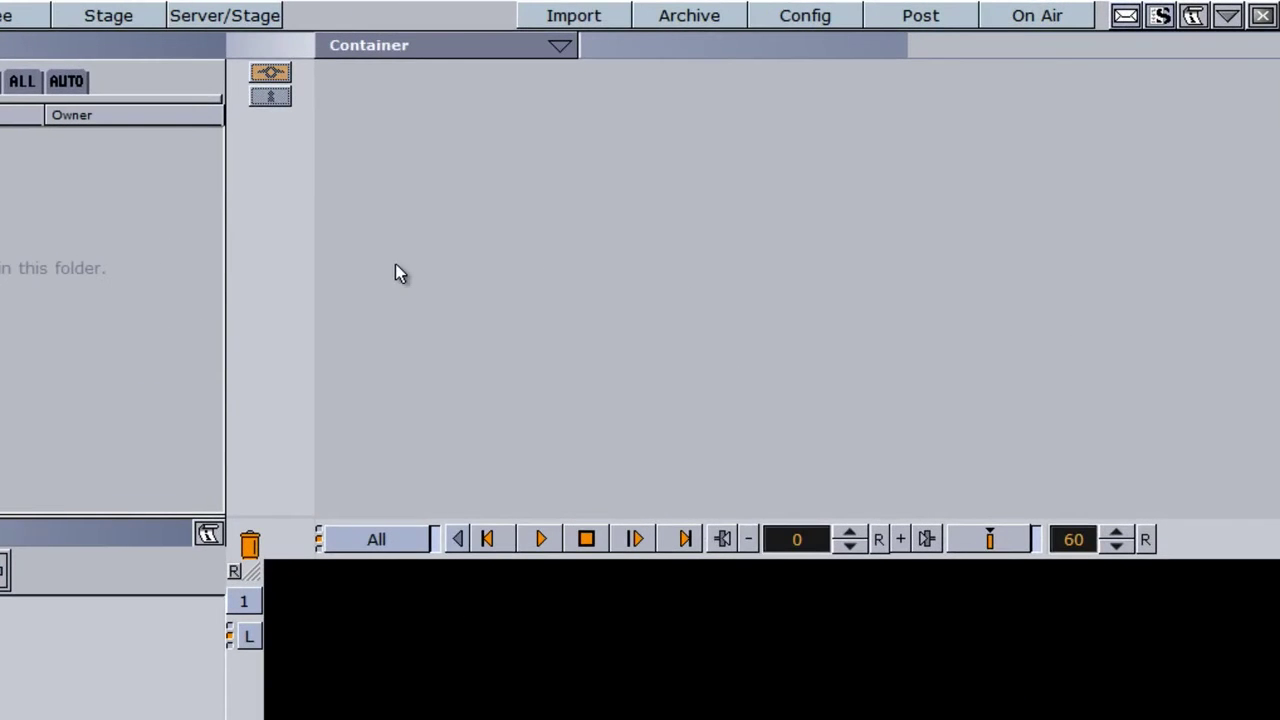
Open the editor-type list in the properties panel header to reach the Camera editor.
{"action": "left_click", "coordinate": [453, 47]}
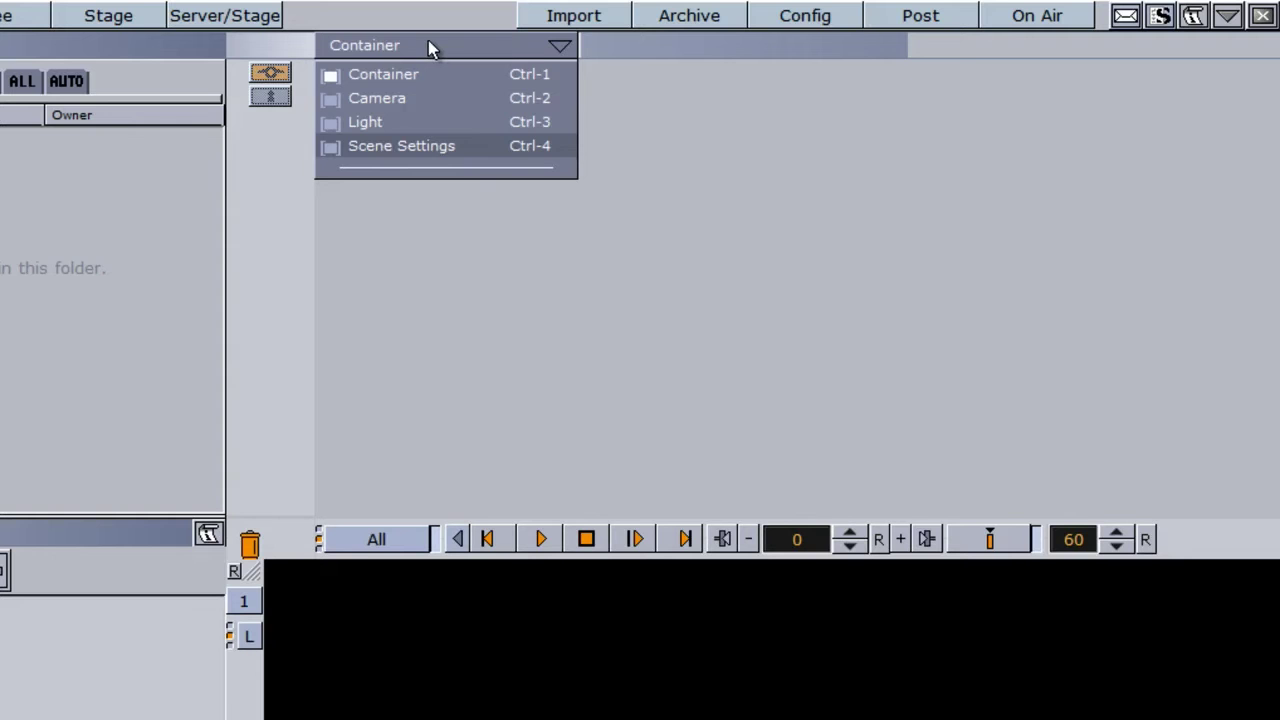
Show the camera settings and render the scene through camera 2 (X -100, Pan -10).
{"action": "left_click", "coordinate": [418, 100]}
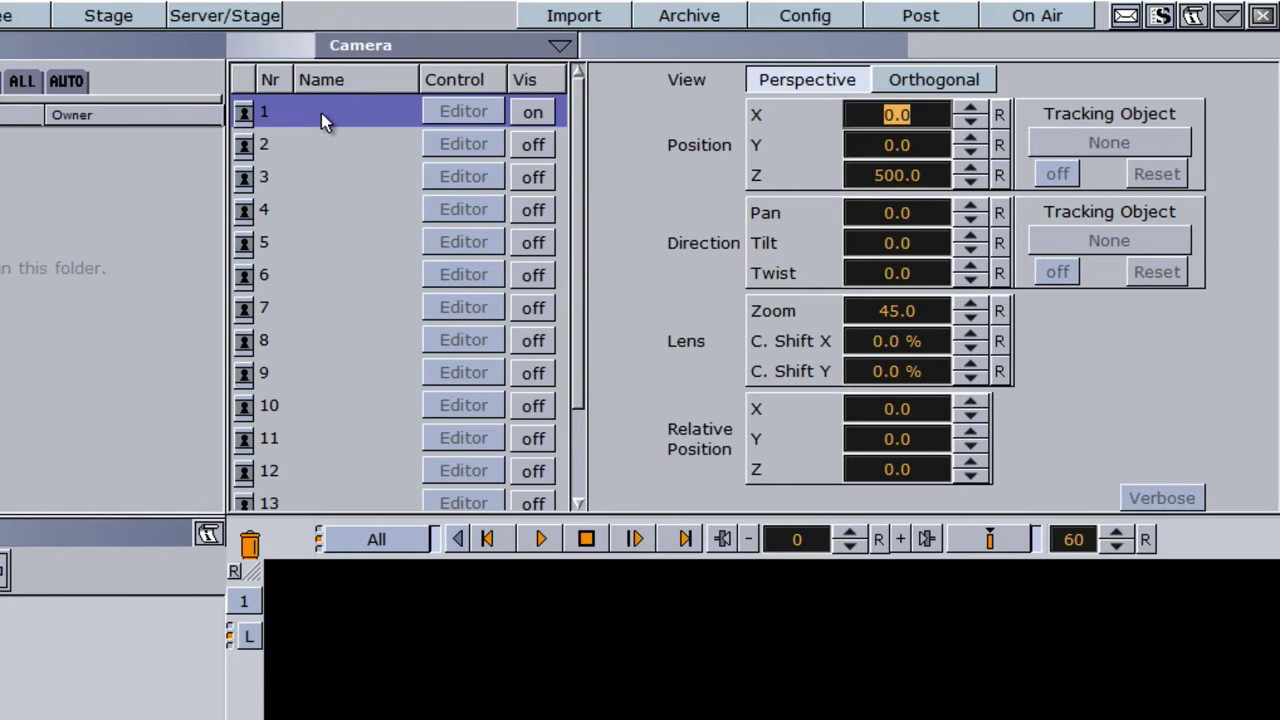
{"action": "left_click", "coordinate": [247, 603]}
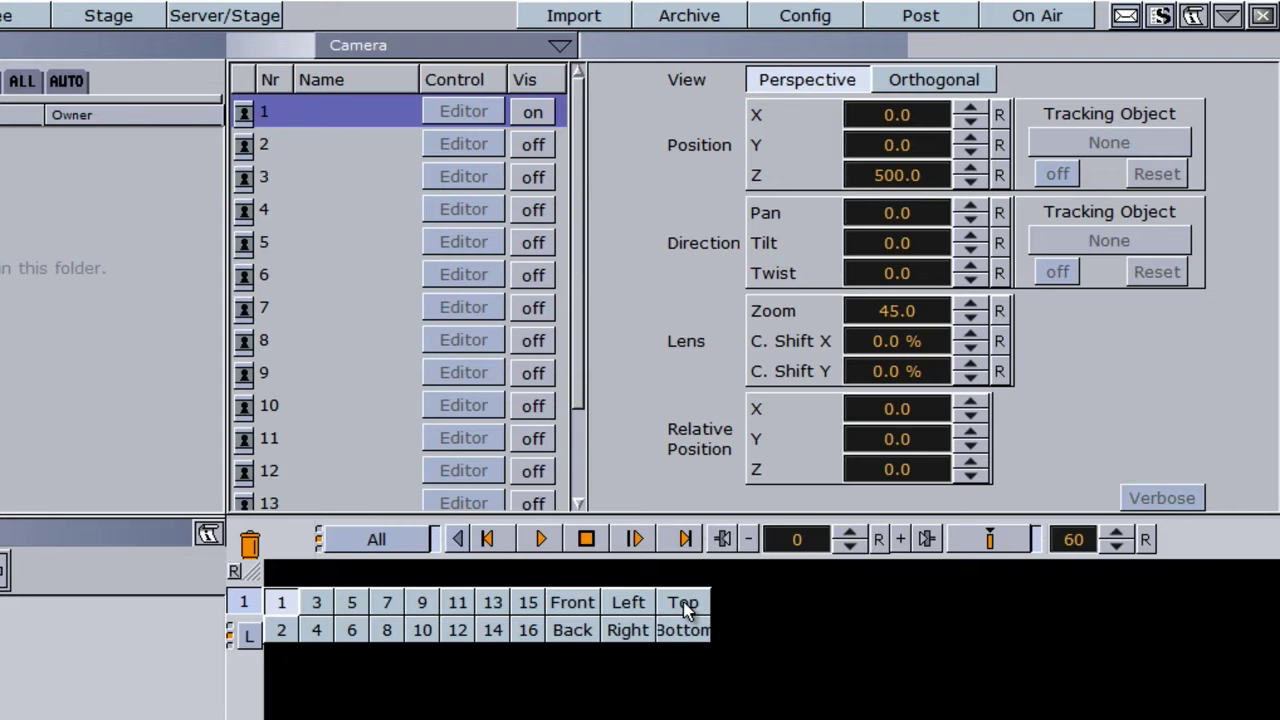
{"action": "left_click", "coordinate": [282, 632]}
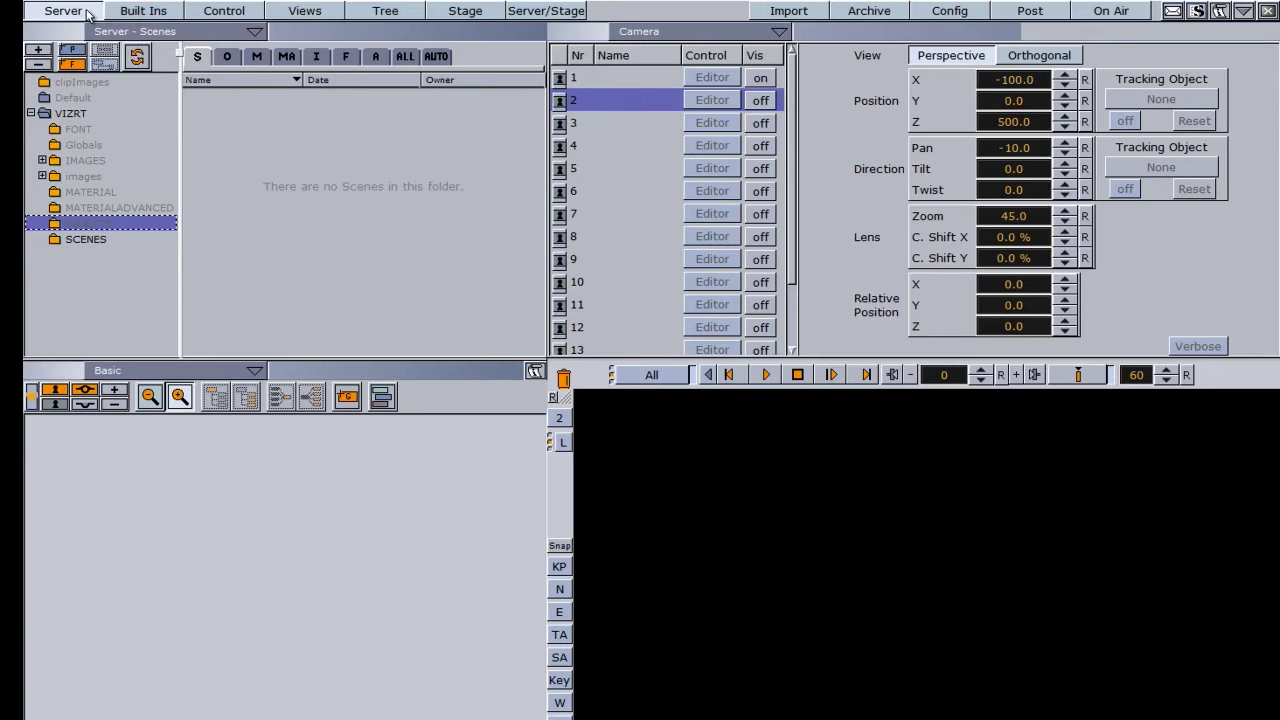
Add the GLOBE object from the library's objects and scale it to 1.42.
{"action": "left_click", "coordinate": [229, 57]}
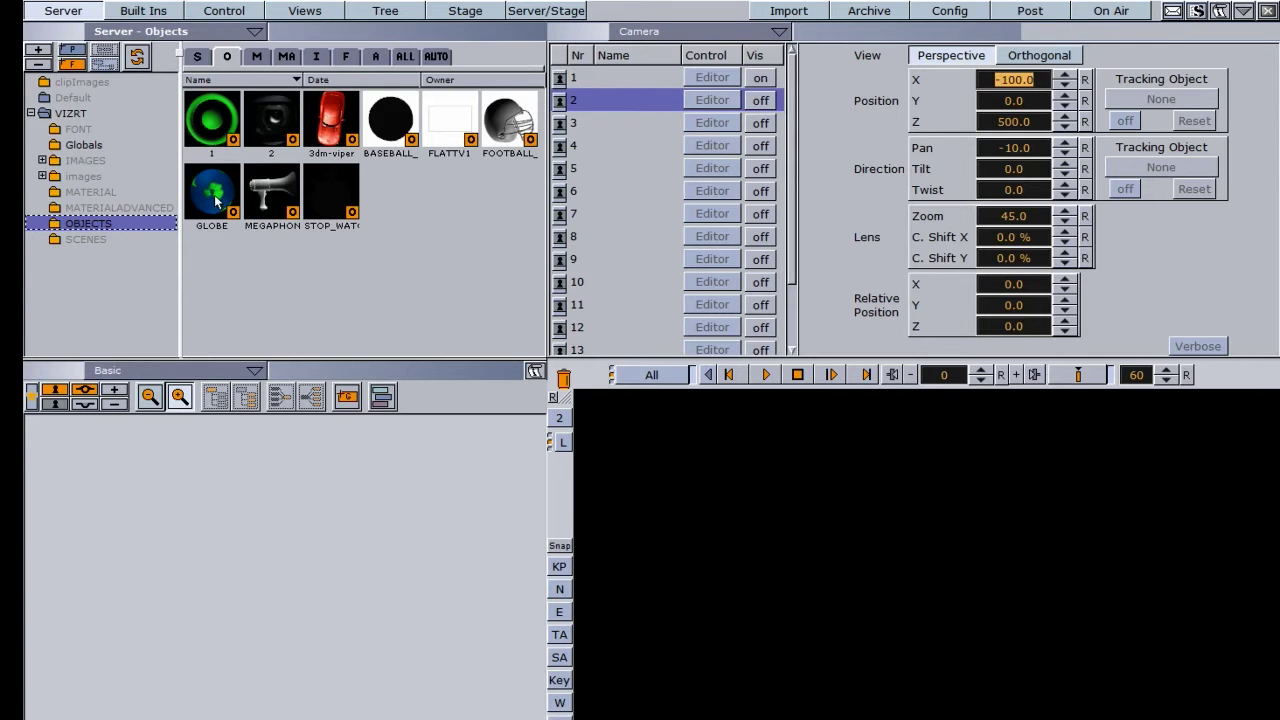
{"action": "left_click_drag", "start_coordinate": [216, 199], "coordinate": [160, 588]}
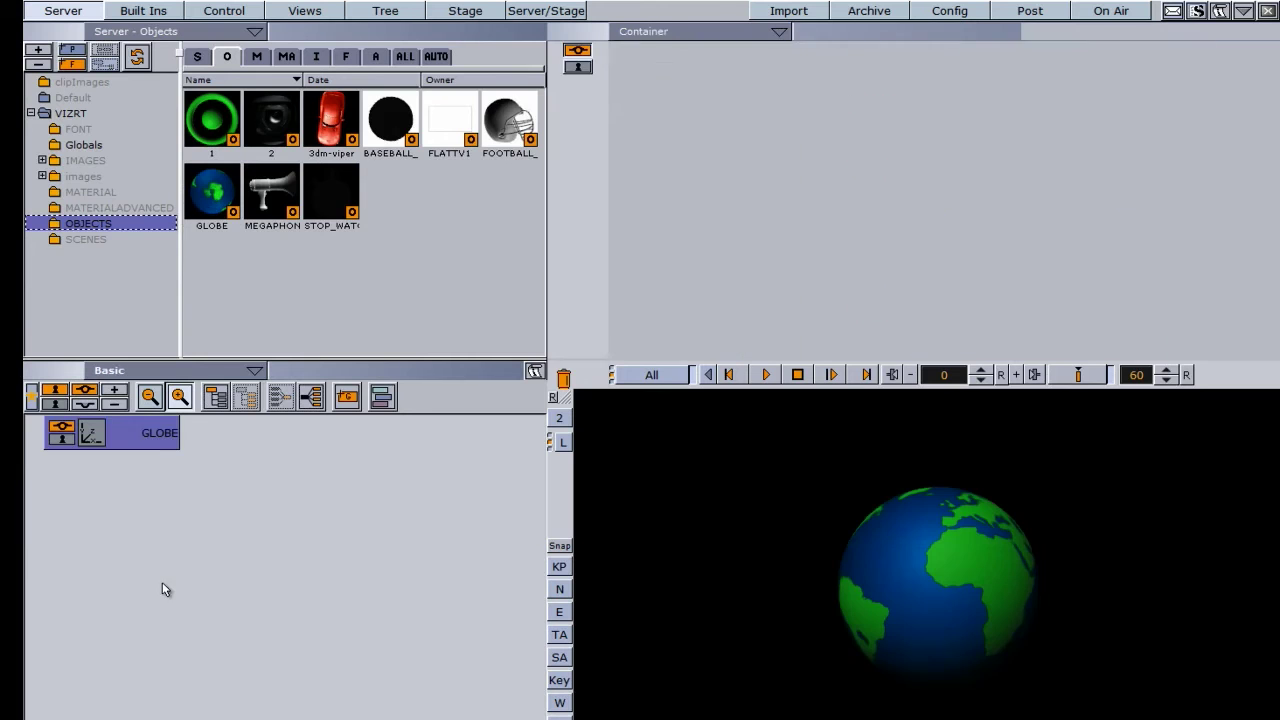
{"action": "left_click_drag", "start_coordinate": [672, 268], "coordinate": [704, 267]}
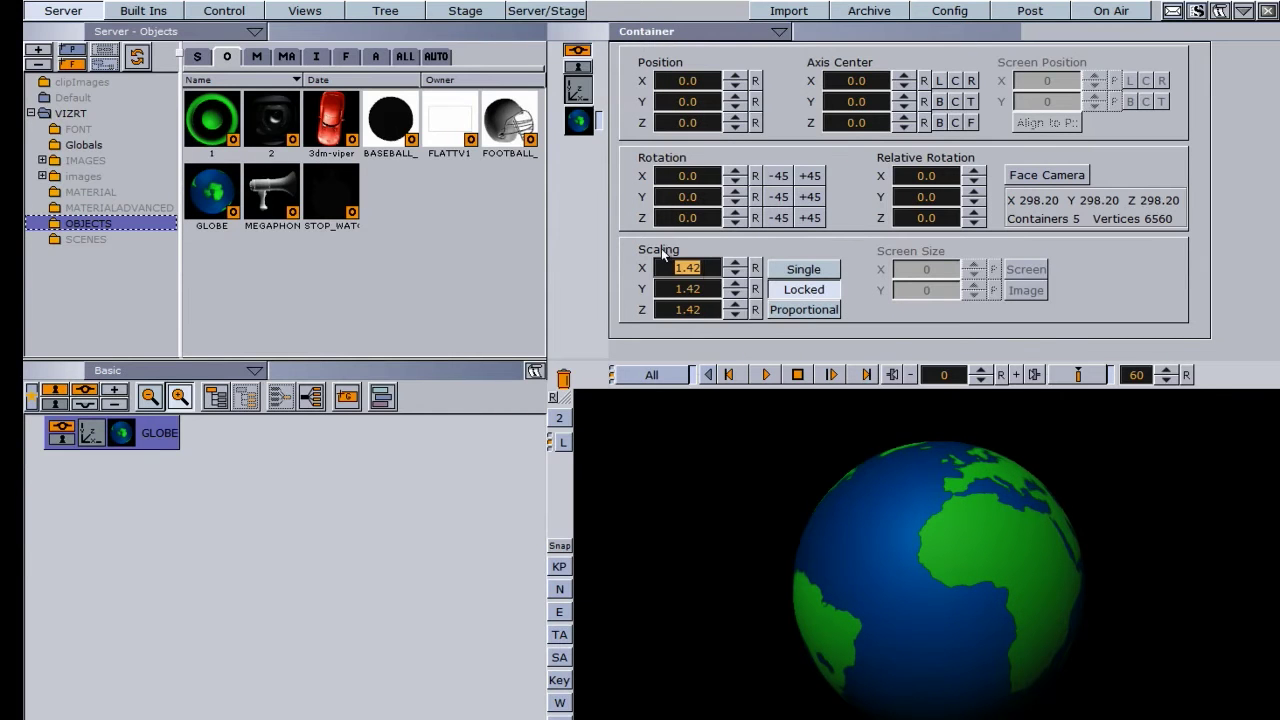
Preview the globe through cameras 1 to 16 in turn, ending on camera 4.
{"action": "left_click", "coordinate": [560, 421]}
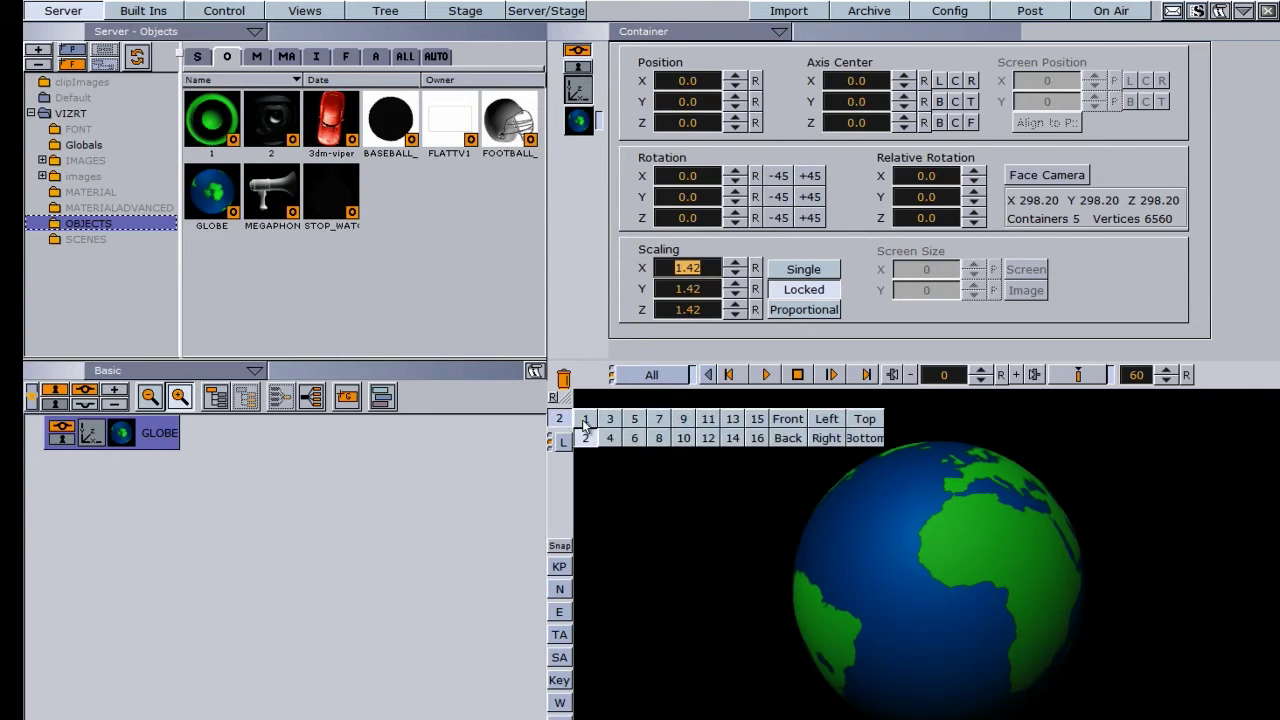
{"action": "left_click", "coordinate": [586, 420]}
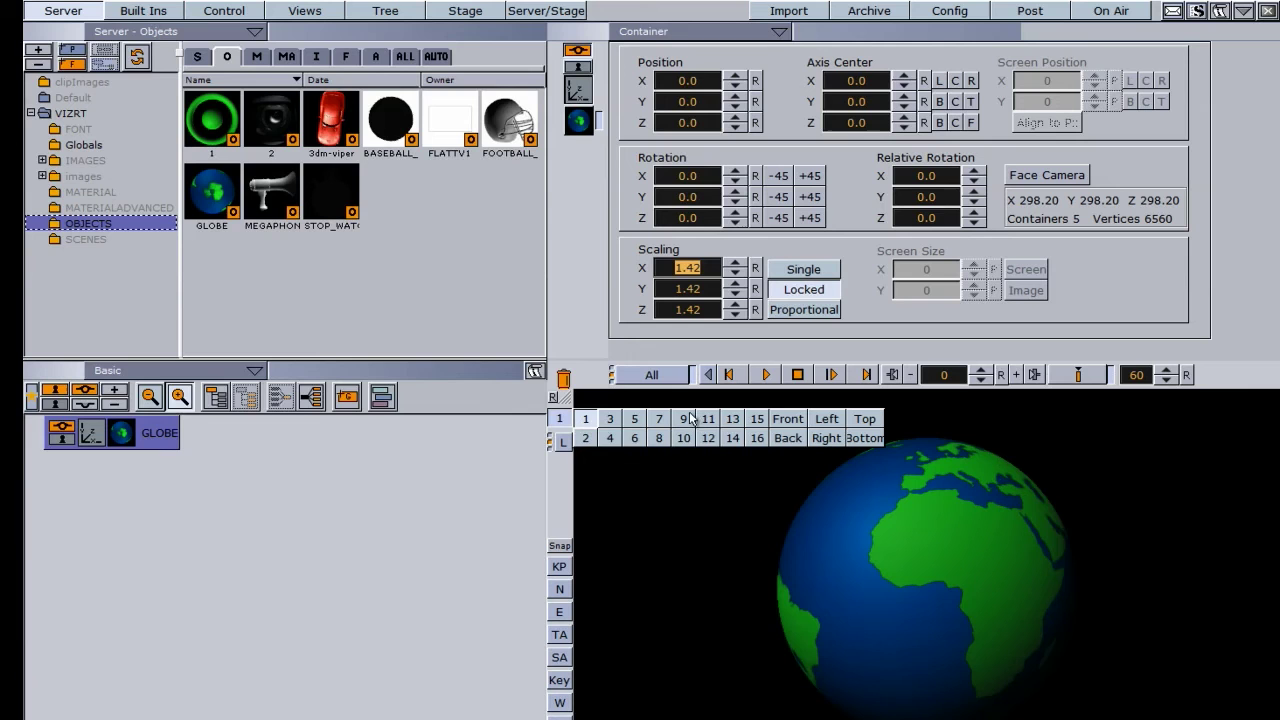
{"action": "left_click", "coordinate": [610, 420]}
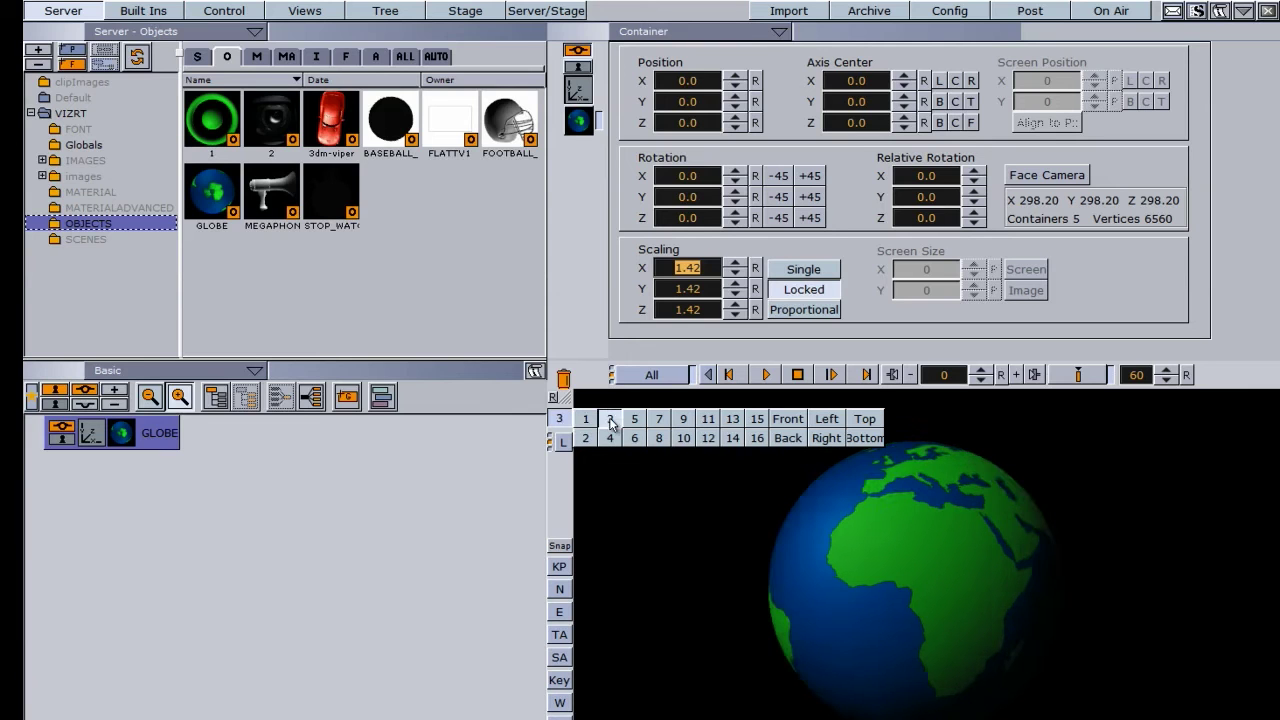
{"action": "left_click", "coordinate": [611, 440]}
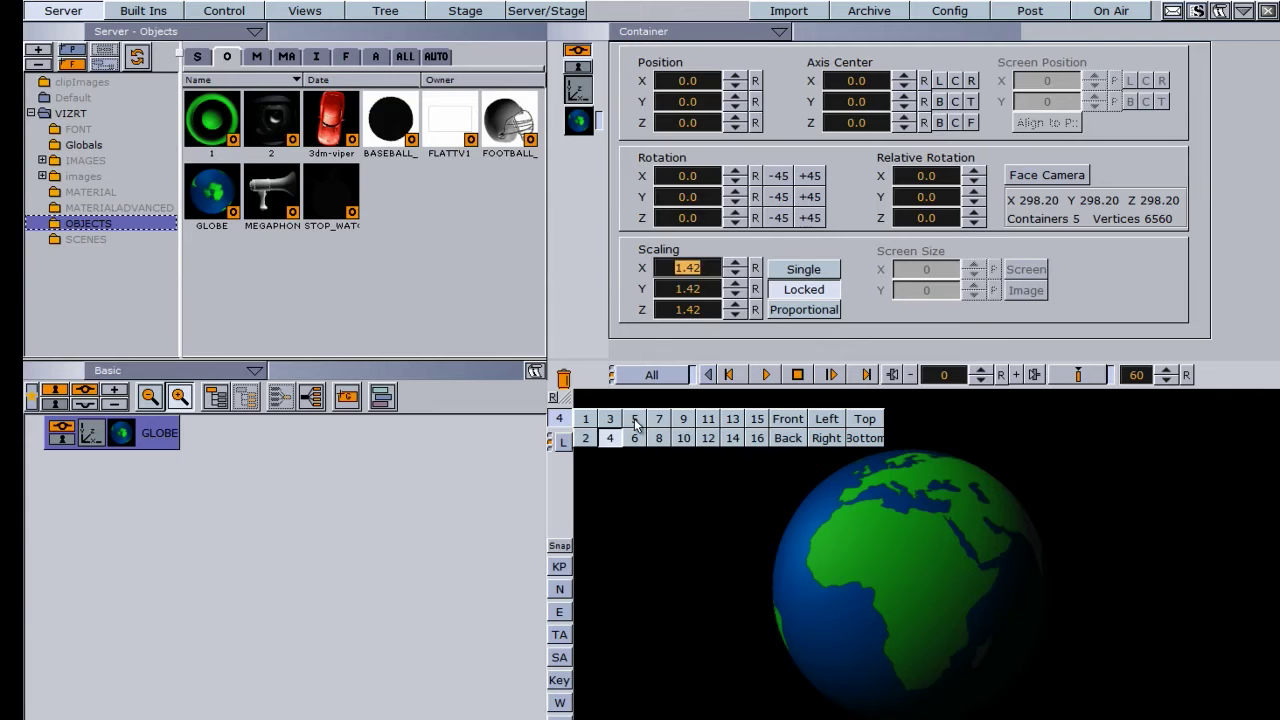
{"action": "left_click", "coordinate": [634, 420]}
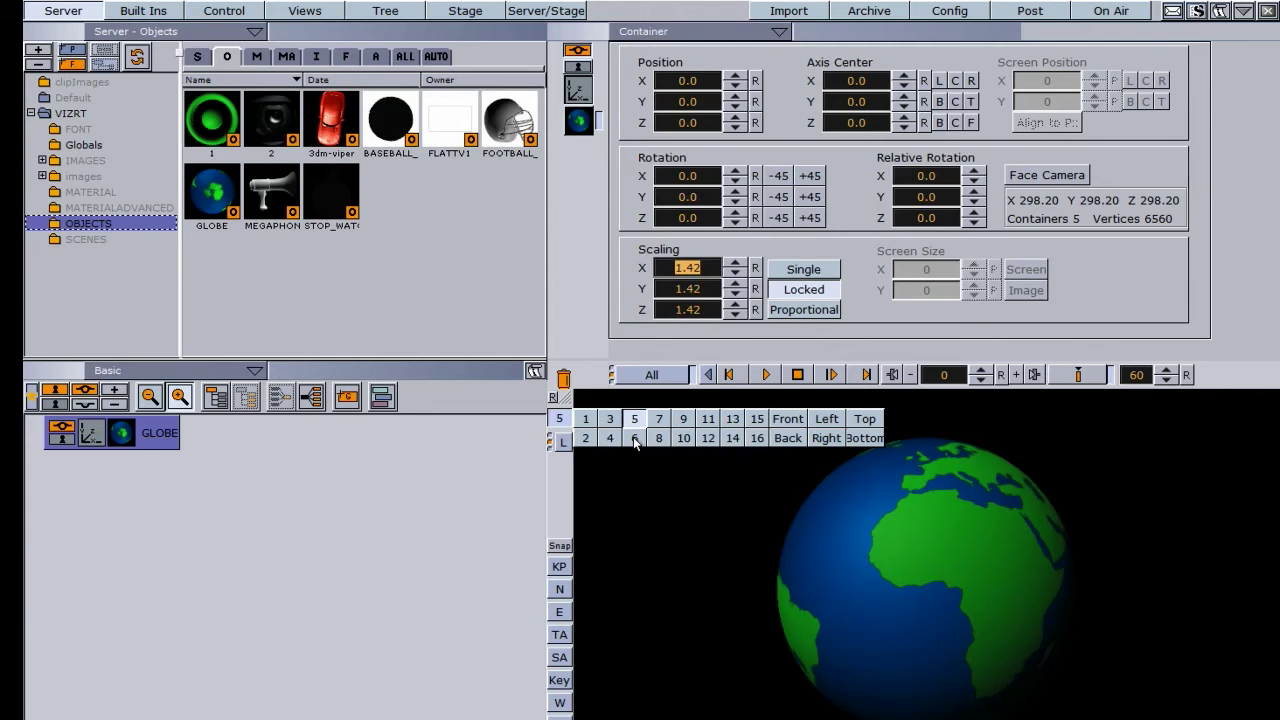
{"action": "left_click", "coordinate": [659, 418]}
{"action": "left_click", "coordinate": [683, 418]}
{"action": "left_click", "coordinate": [684, 438]}
{"action": "left_click", "coordinate": [708, 418]}
{"action": "left_click", "coordinate": [708, 438]}
{"action": "left_click", "coordinate": [757, 418]}
{"action": "left_click", "coordinate": [757, 438]}
{"action": "left_click", "coordinate": [634, 419]}
{"action": "left_click", "coordinate": [636, 438]}
{"action": "left_click", "coordinate": [586, 438]}
{"action": "left_click", "coordinate": [610, 438]}
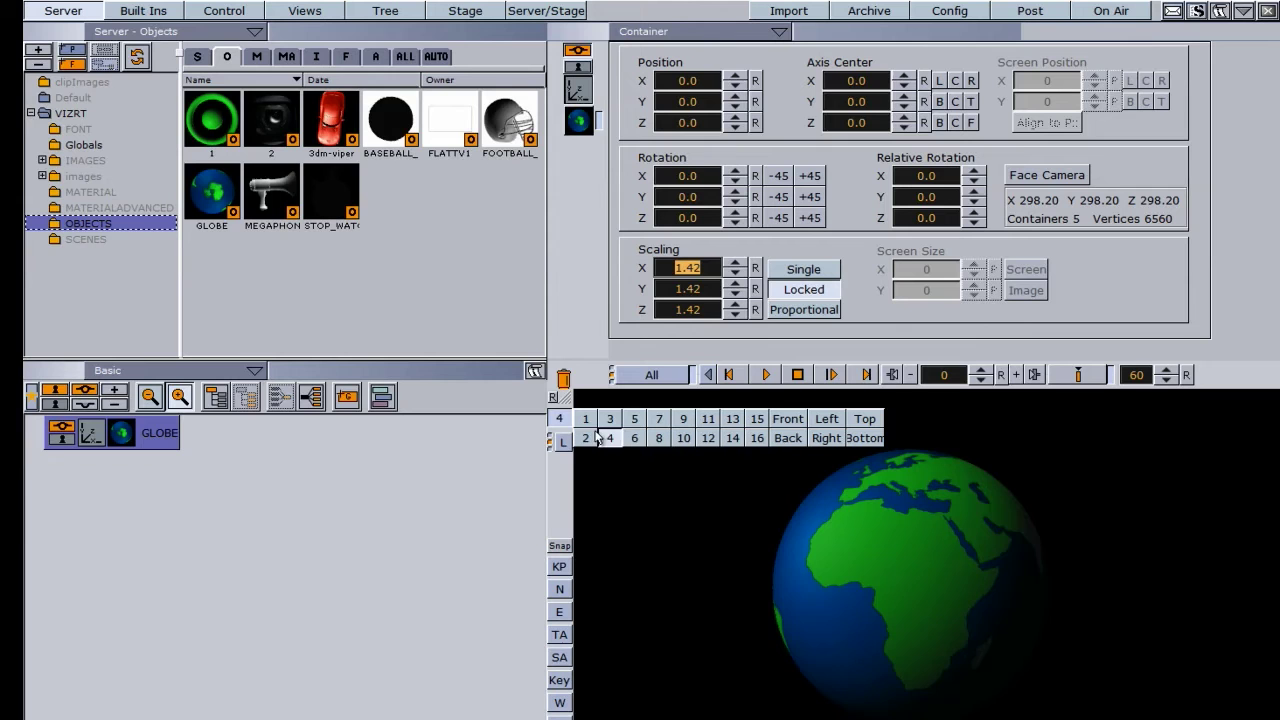
Open the Camera editor and compare the position and direction of cameras 2, 3 and 4.
{"action": "left_click", "coordinate": [590, 420]}
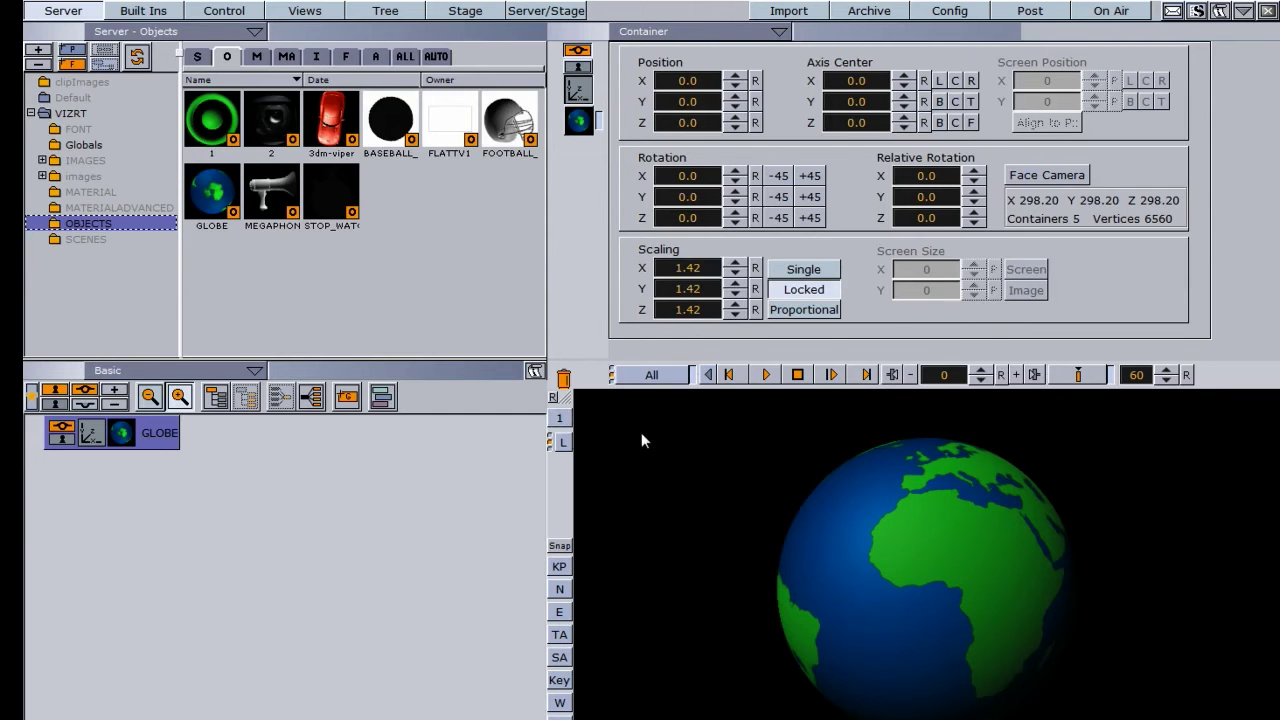
{"action": "left_click", "coordinate": [701, 31]}
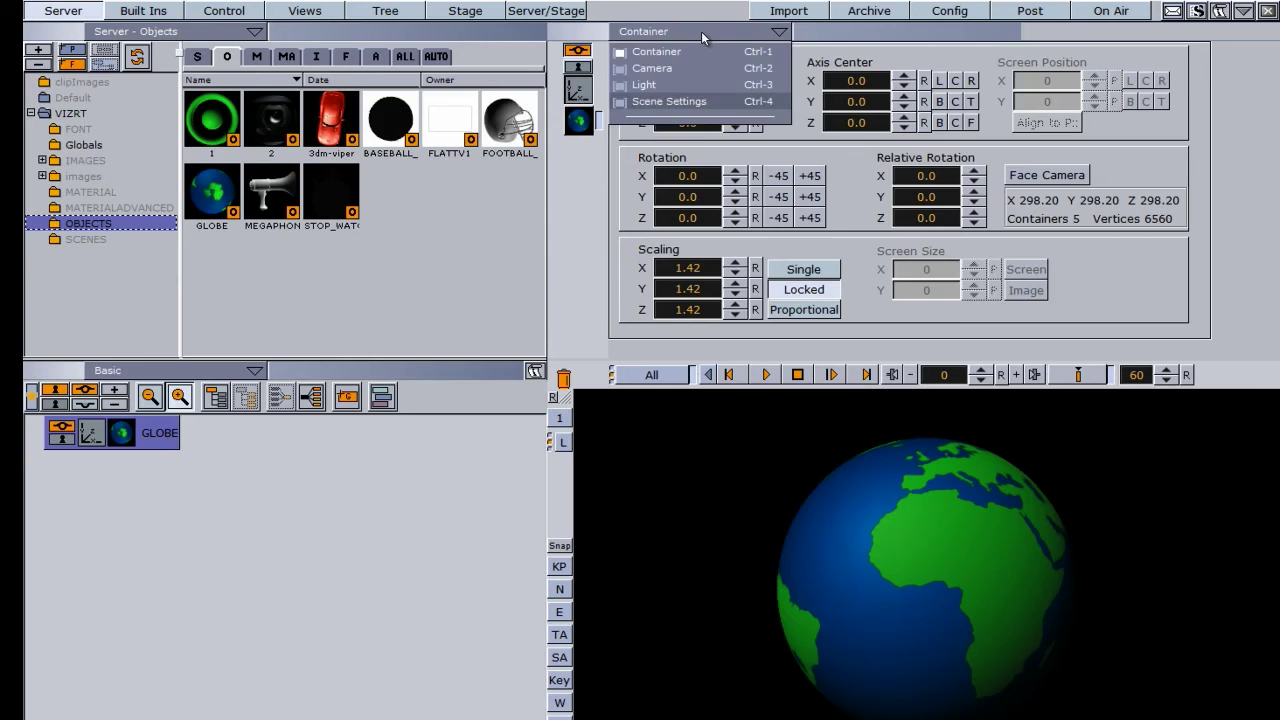
{"action": "left_click", "coordinate": [582, 76]}
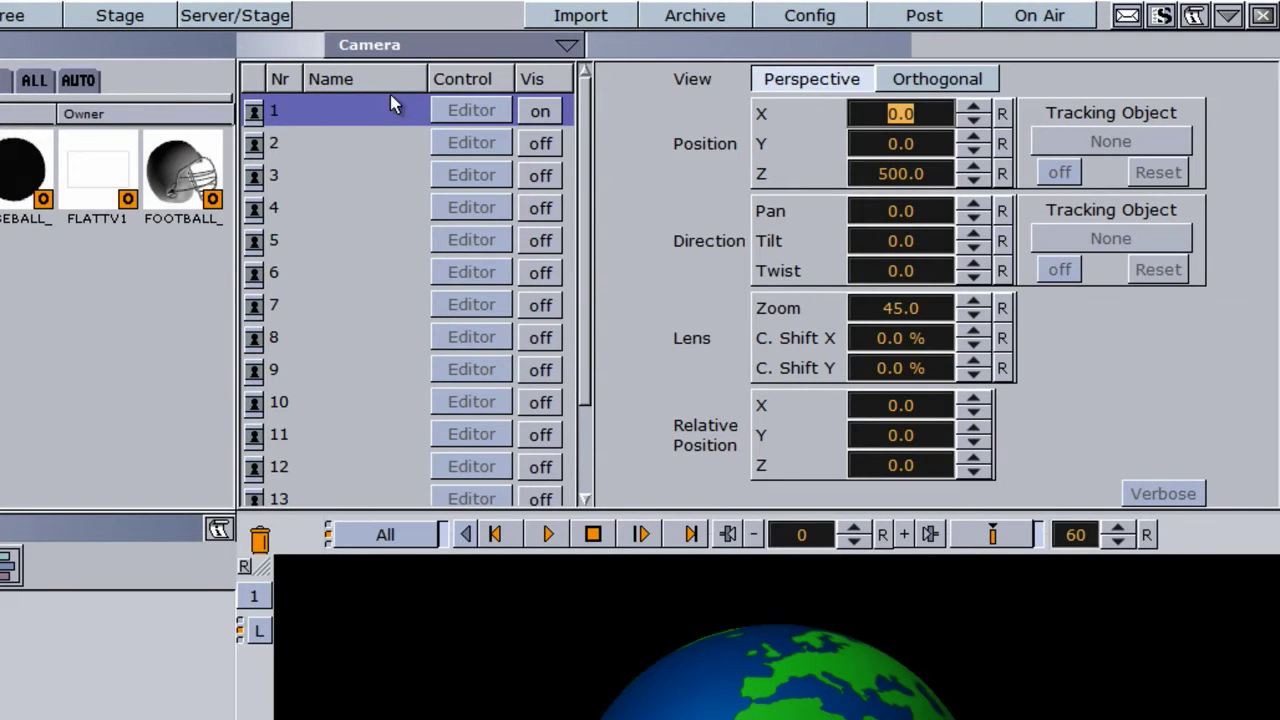
{"action": "left_click", "coordinate": [288, 143]}
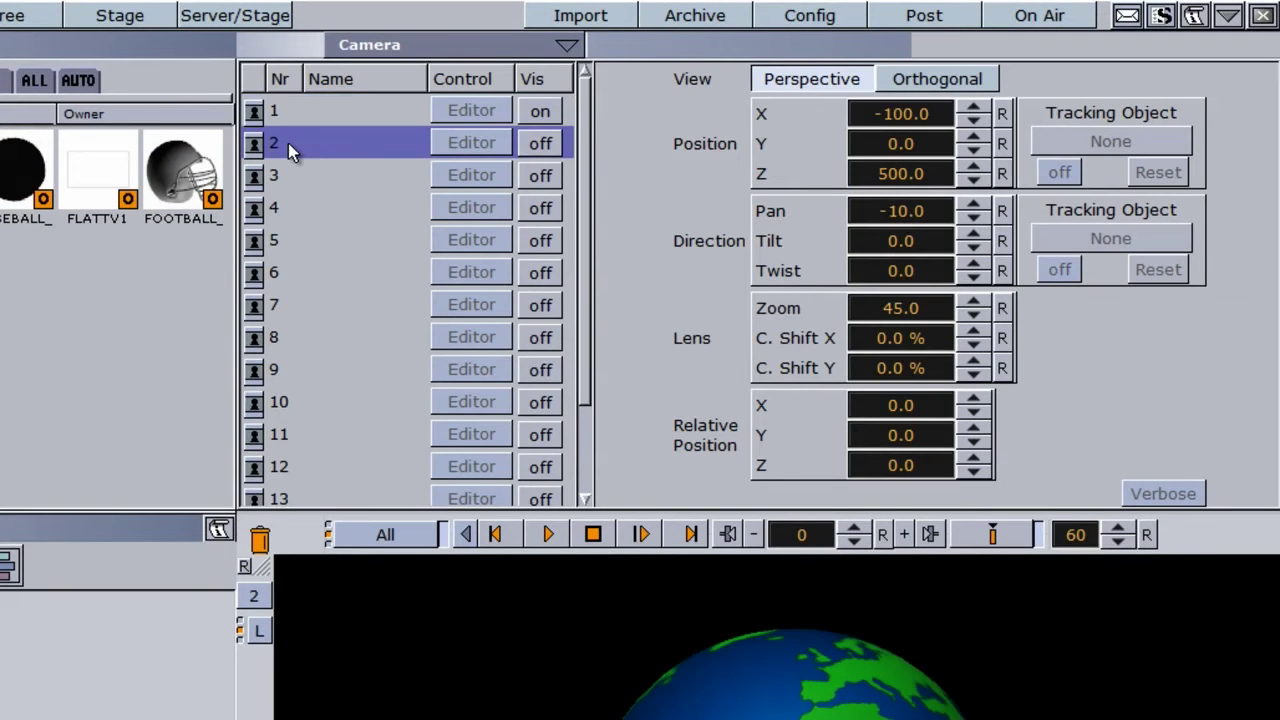
{"action": "left_click", "coordinate": [297, 179]}
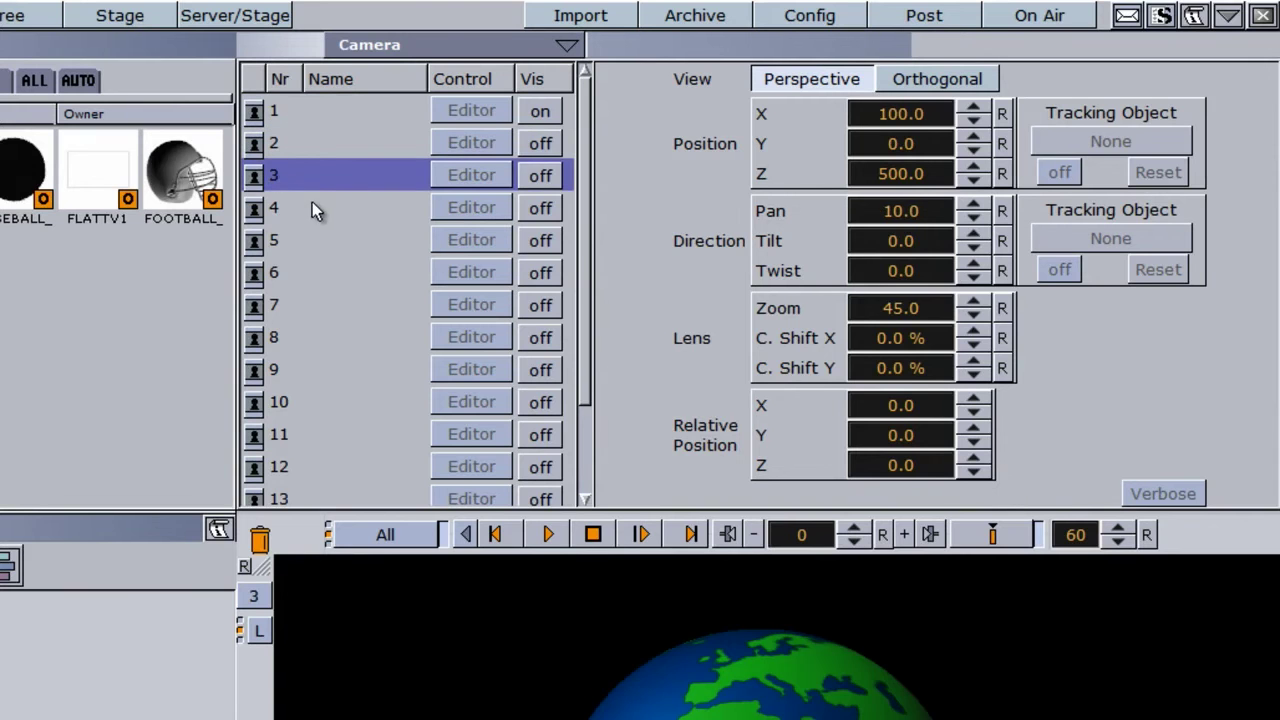
{"action": "left_click", "coordinate": [297, 212]}
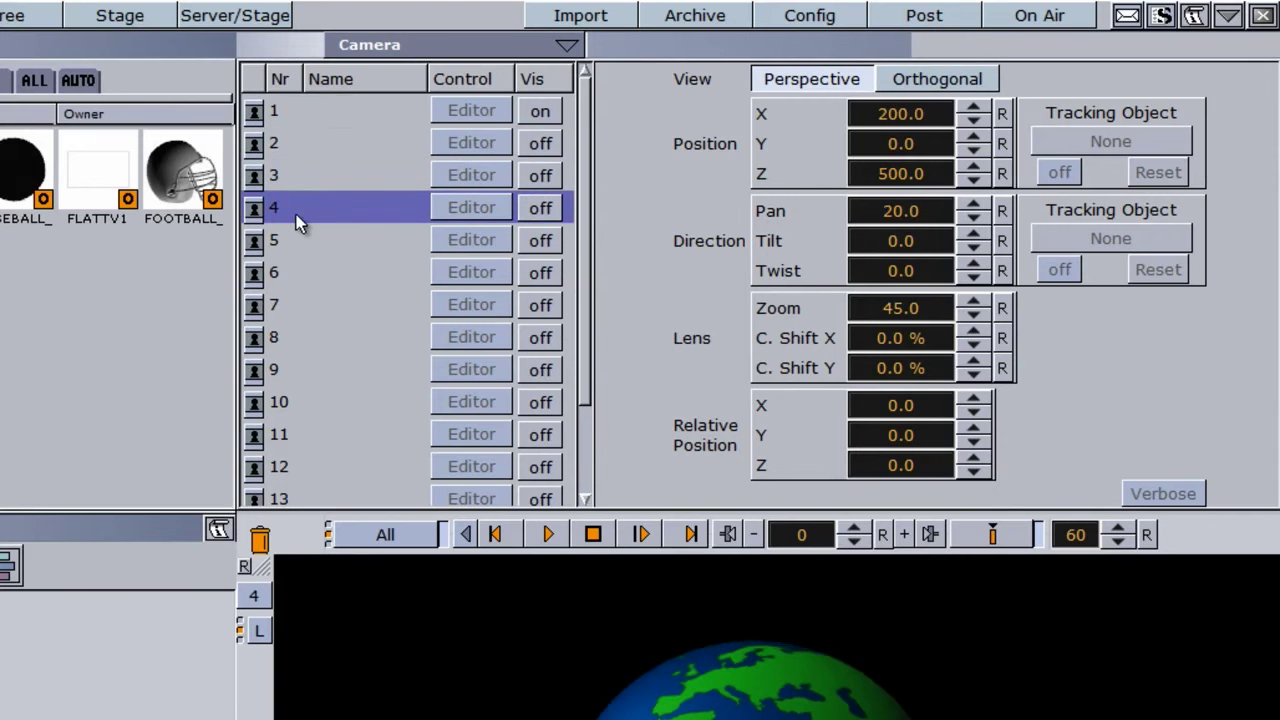
Return to camera 1 and move it off-centre to X -18.375, Z 464.078.
{"action": "left_click", "coordinate": [255, 598]}
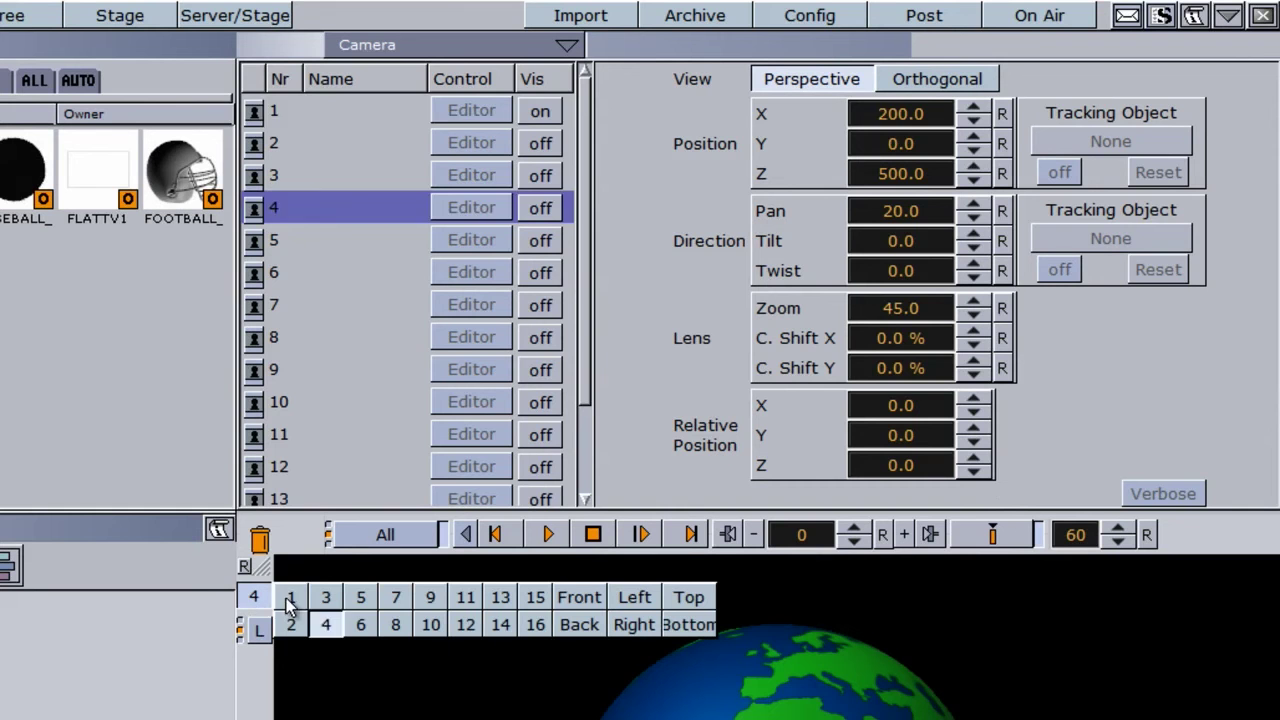
{"action": "left_click", "coordinate": [289, 603]}
{"action": "left_click", "coordinate": [258, 594]}
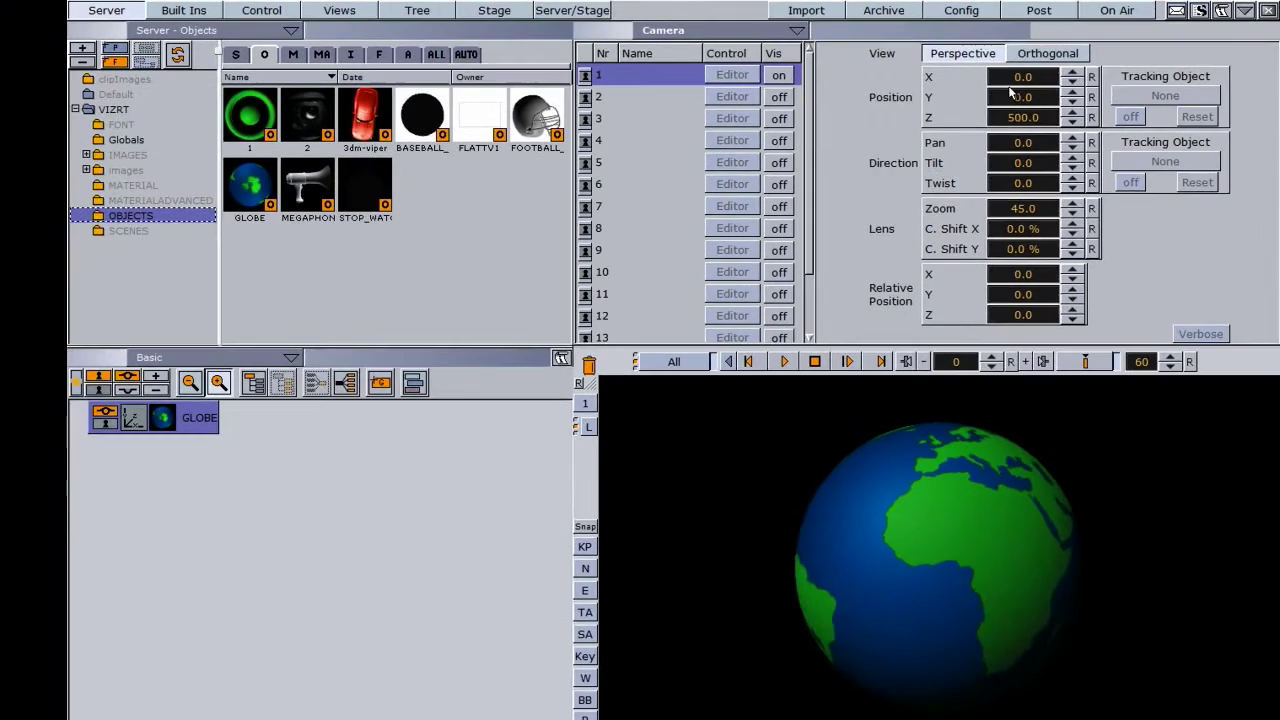
{"action": "left_click_drag", "start_coordinate": [1012, 78], "coordinate": [955, 234]}
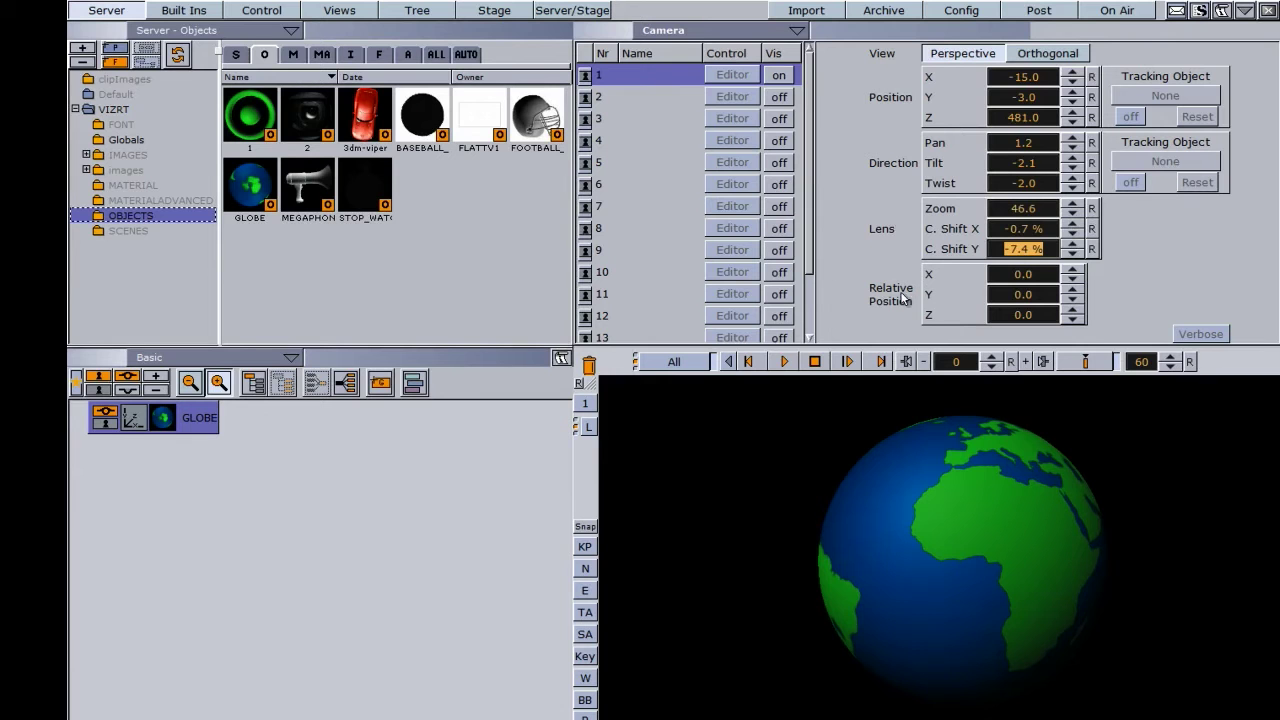
{"action": "left_click_drag", "start_coordinate": [1018, 276], "coordinate": [992, 317]}
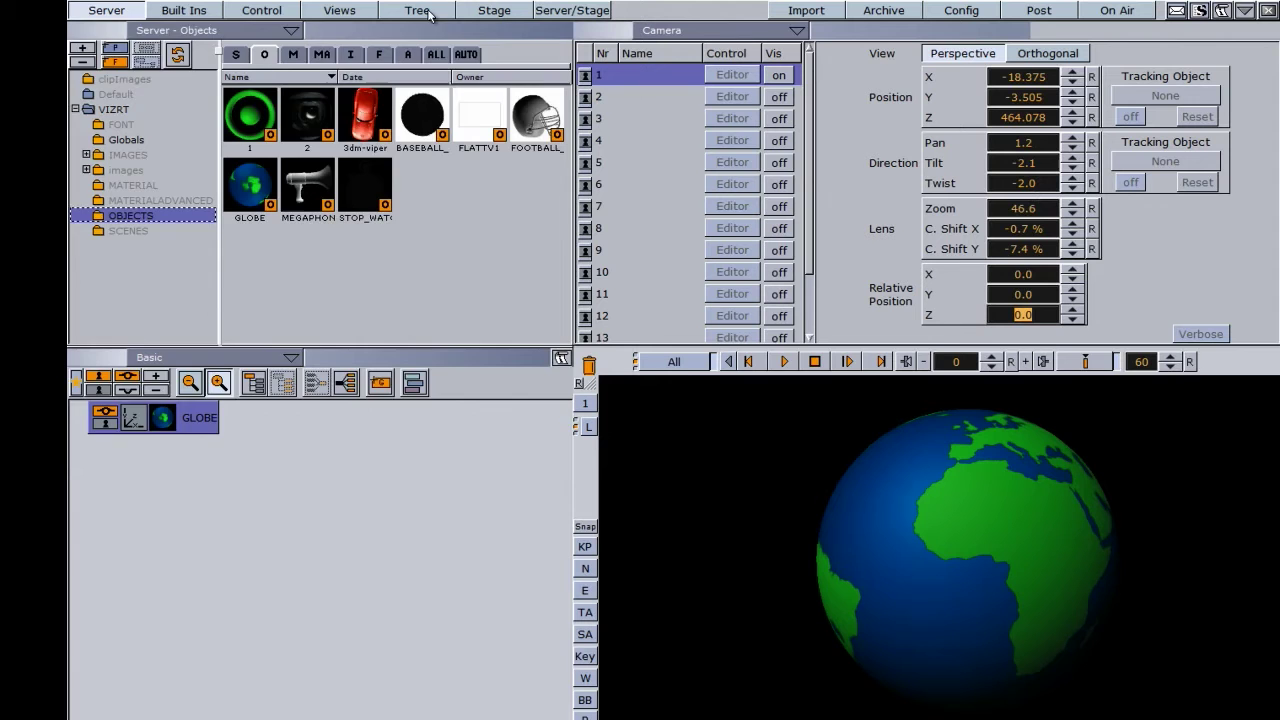
Show front, top and side orthographic views and locate cameras 1–4 around the globe.
{"action": "left_click", "coordinate": [340, 11]}
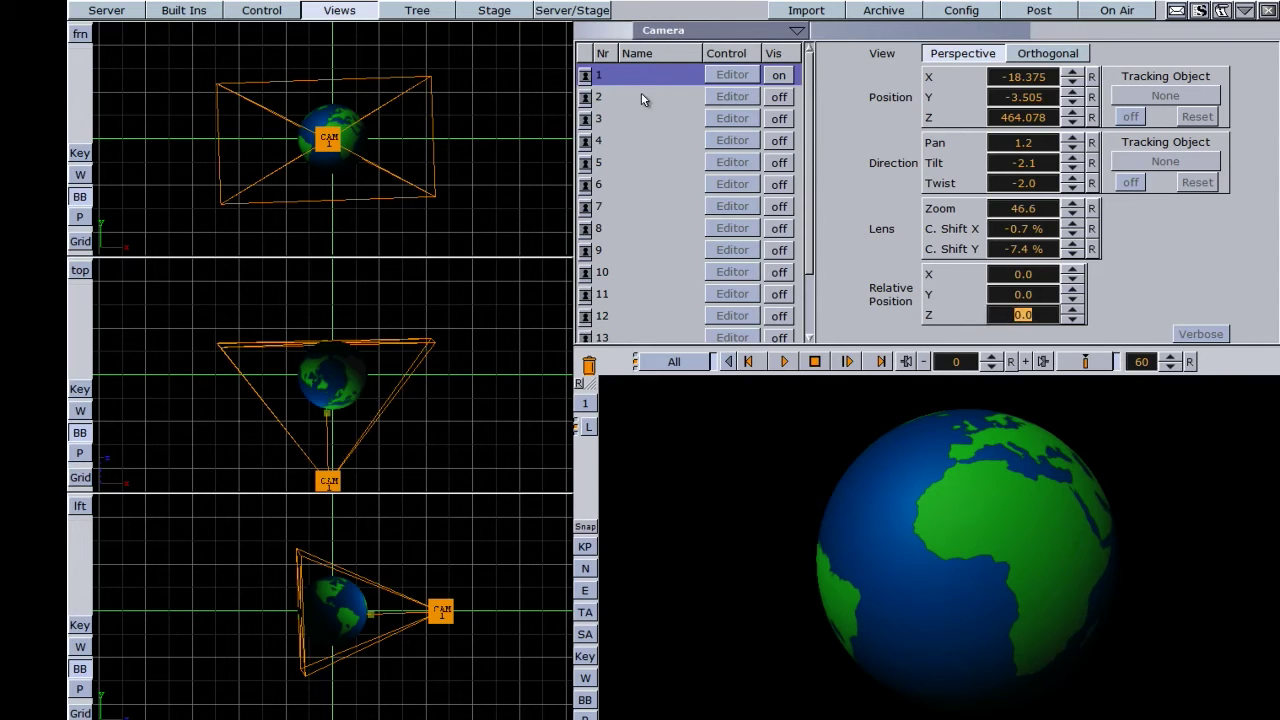
{"action": "left_click", "coordinate": [604, 99]}
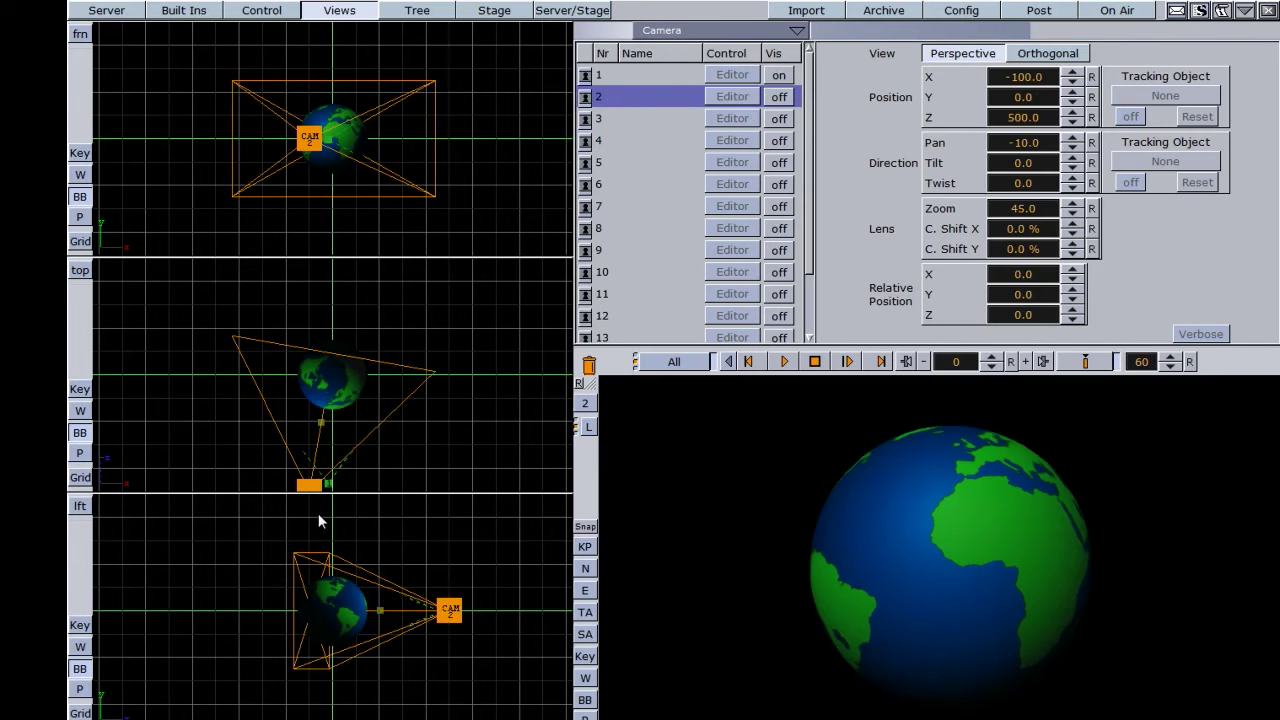
{"action": "left_click", "coordinate": [624, 75]}
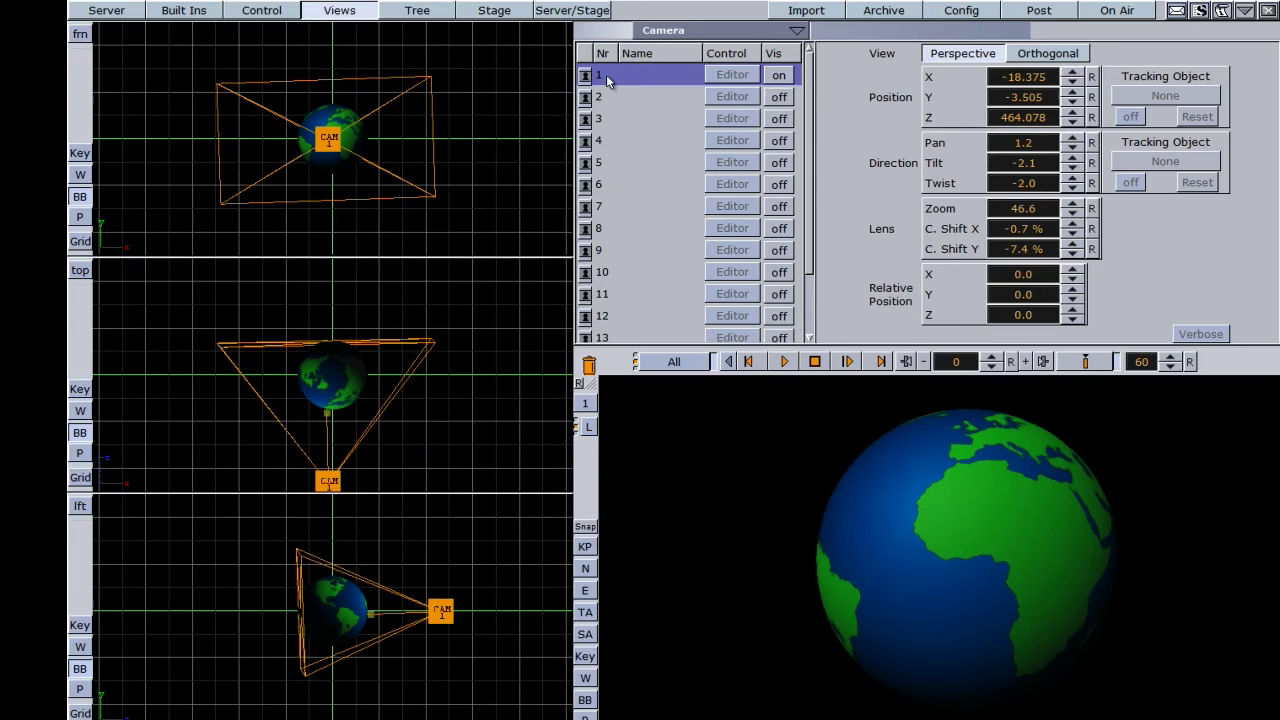
{"action": "left_click", "coordinate": [606, 96]}
{"action": "left_click", "coordinate": [609, 118]}
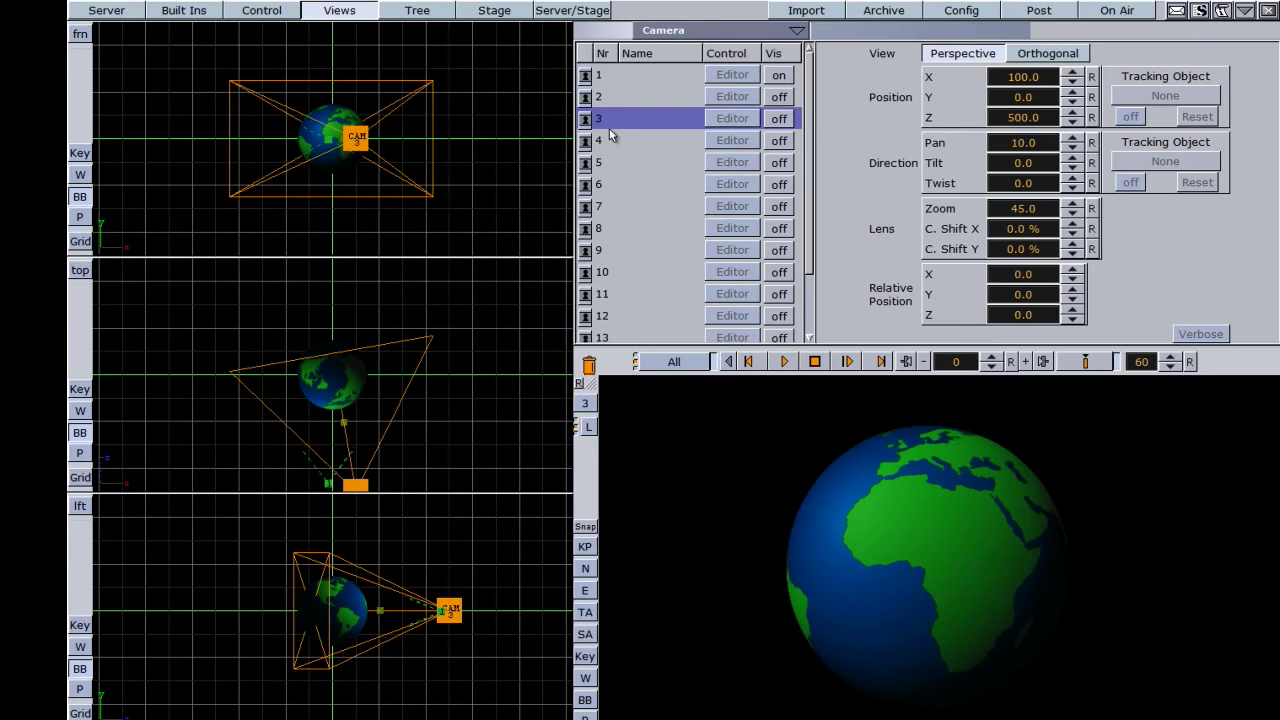
{"action": "left_click", "coordinate": [614, 140]}
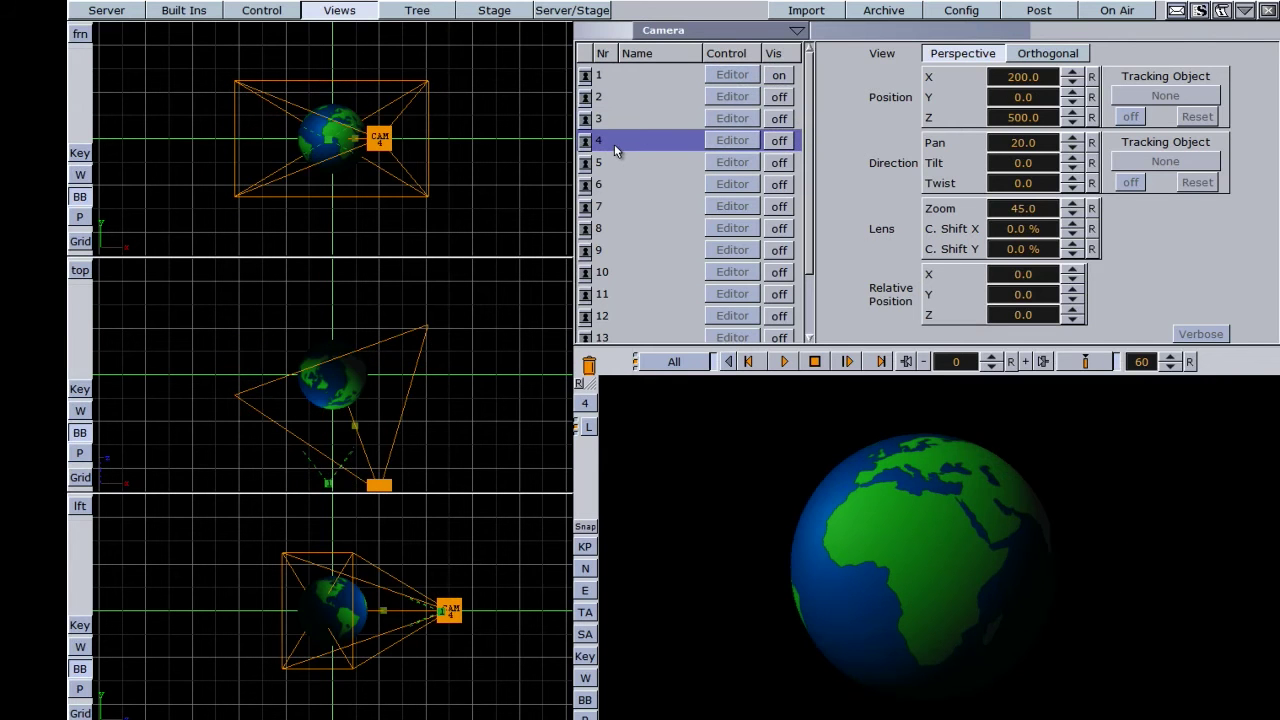
Locate cameras 5, 6, 9 and 10, then select Camera 1 for editing.
{"action": "left_click", "coordinate": [605, 164]}
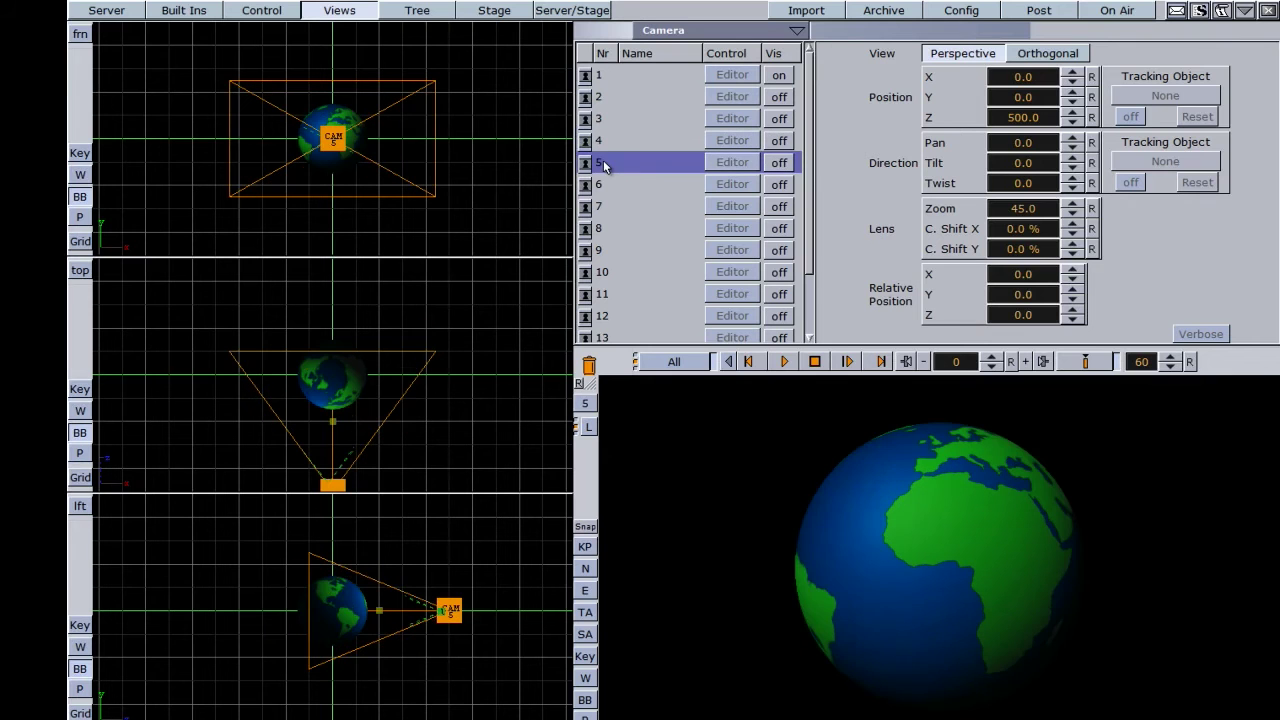
{"action": "left_click", "coordinate": [607, 187]}
{"action": "left_click", "coordinate": [608, 254]}
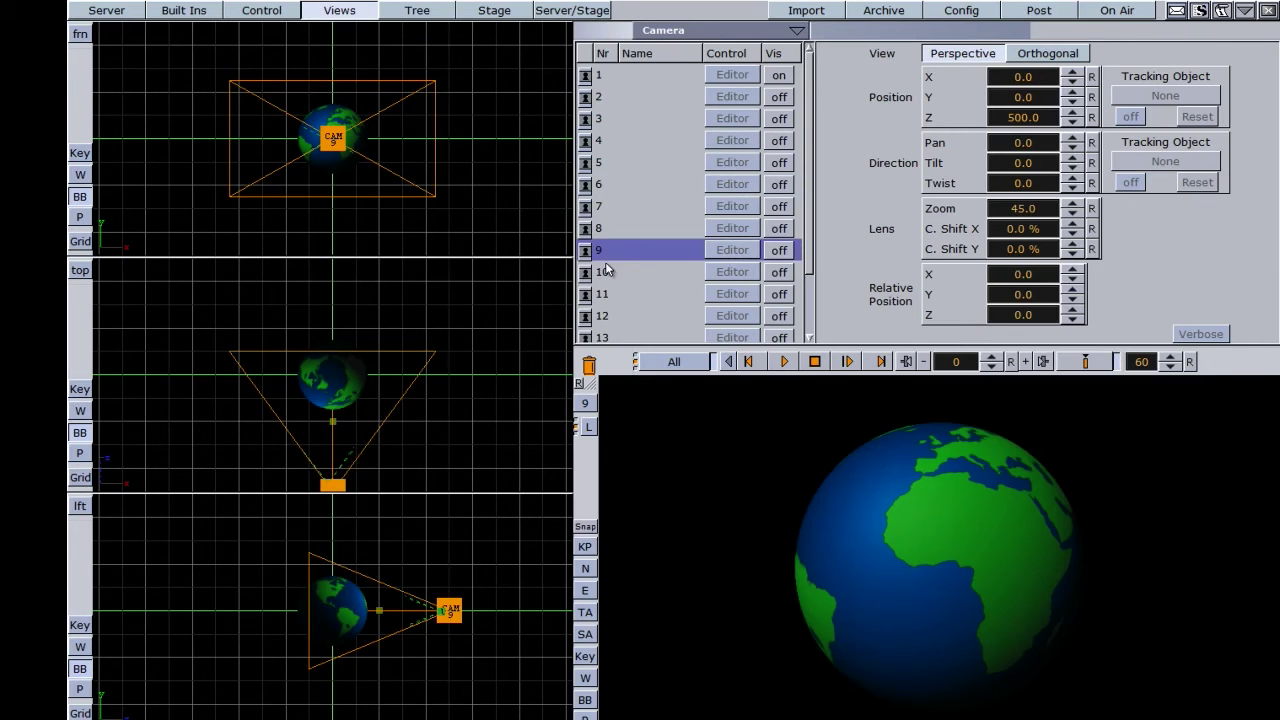
{"action": "left_click", "coordinate": [605, 271]}
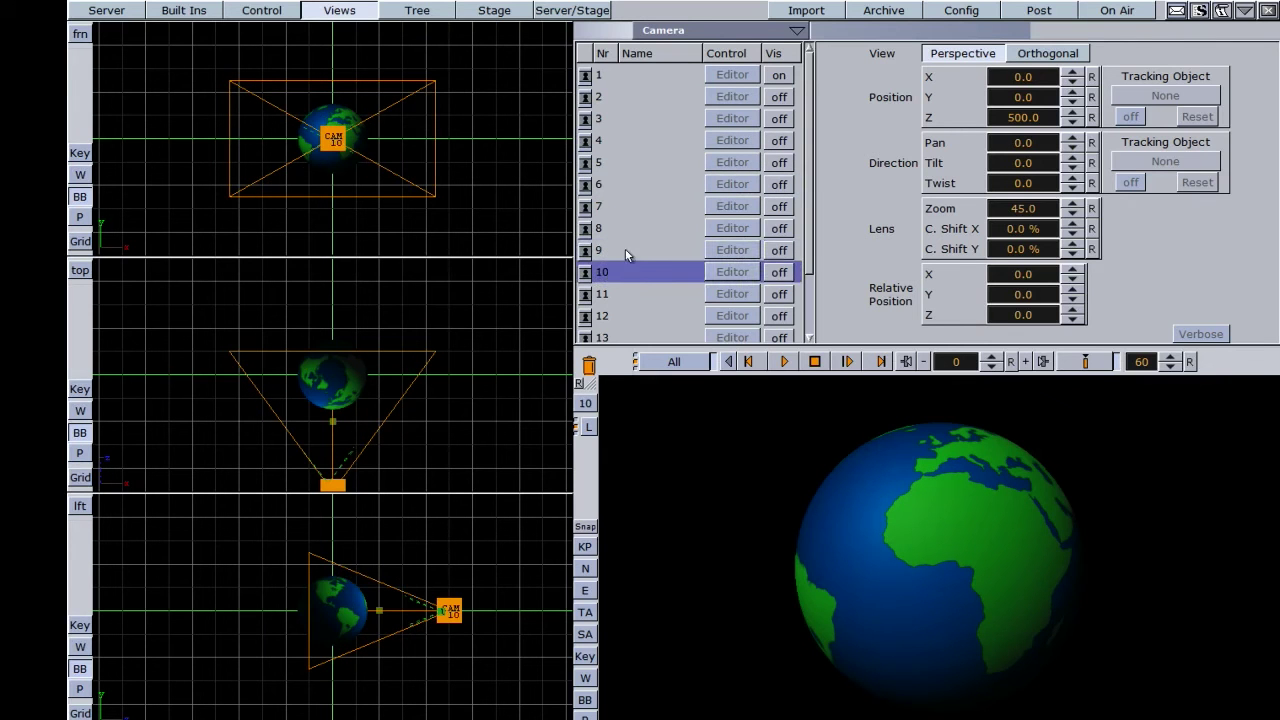
{"action": "left_click", "coordinate": [616, 75]}
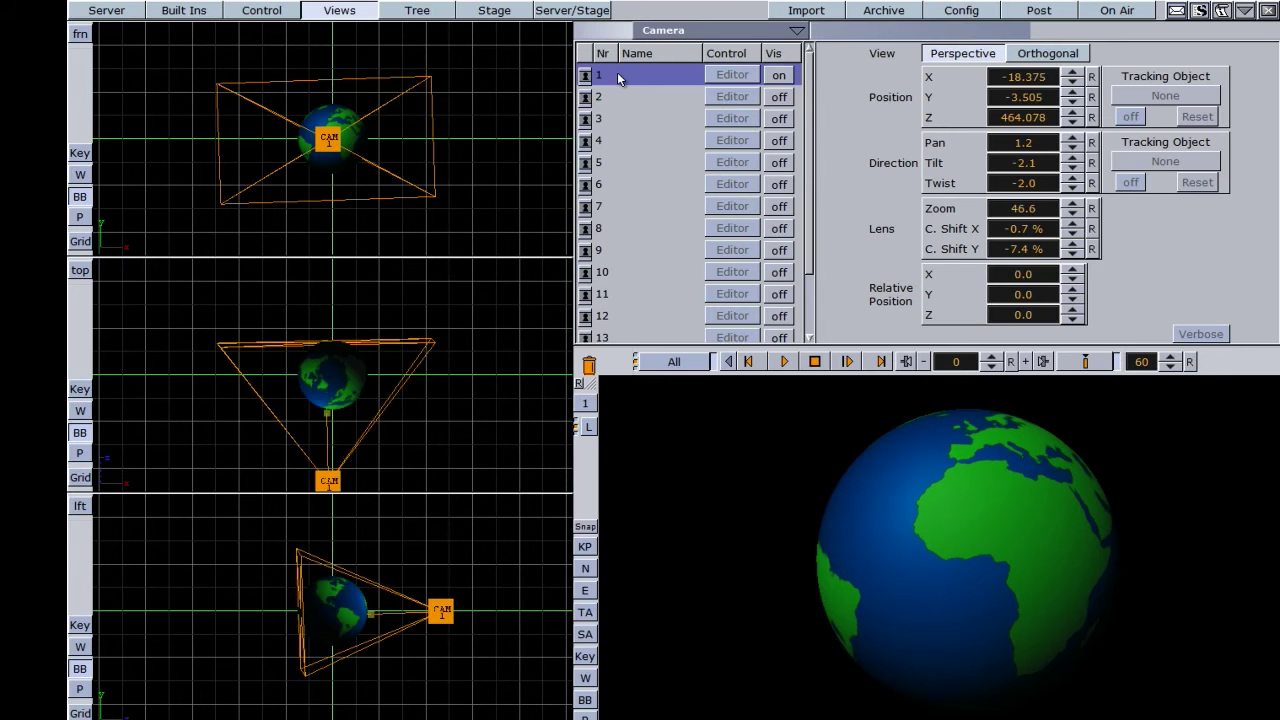
Move Camera 1 right of and slightly above the globe, to X 120.369, Y 32.596, Z 438.807.
{"action": "left_click_drag", "start_coordinate": [1015, 80], "coordinate": [458, 452]}
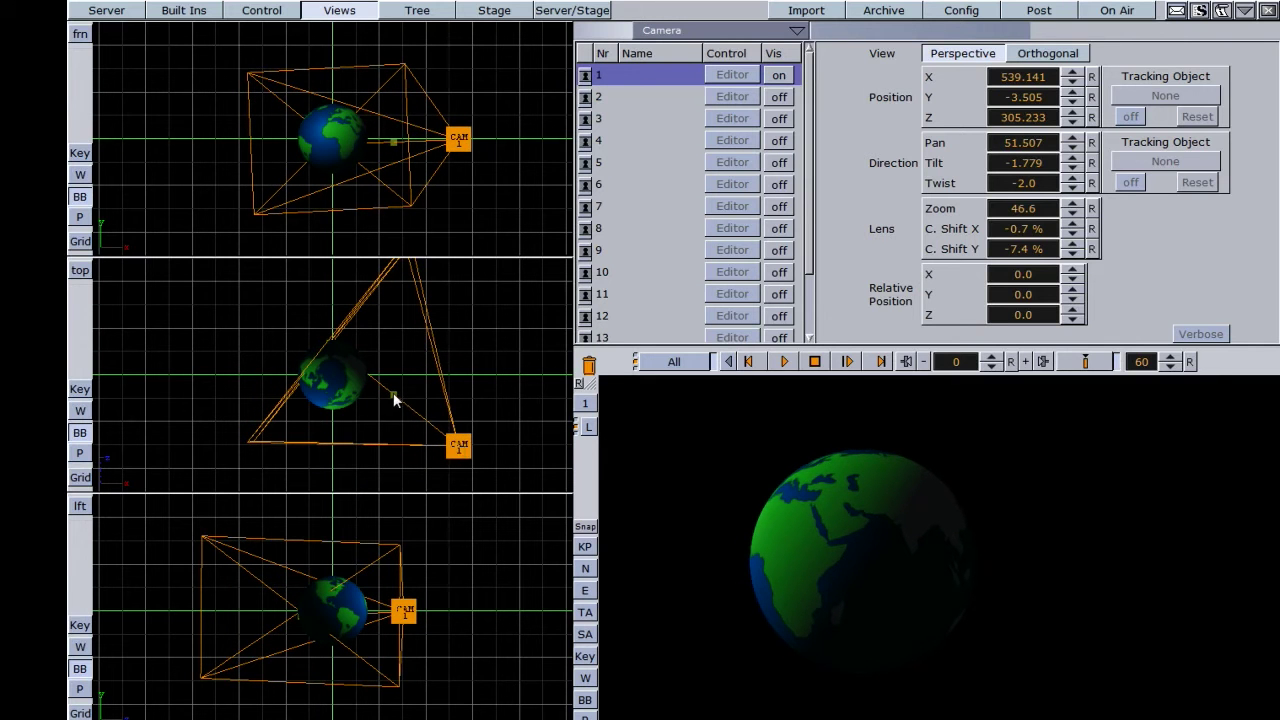
{"action": "left_click_drag", "start_coordinate": [393, 395], "coordinate": [457, 417]}
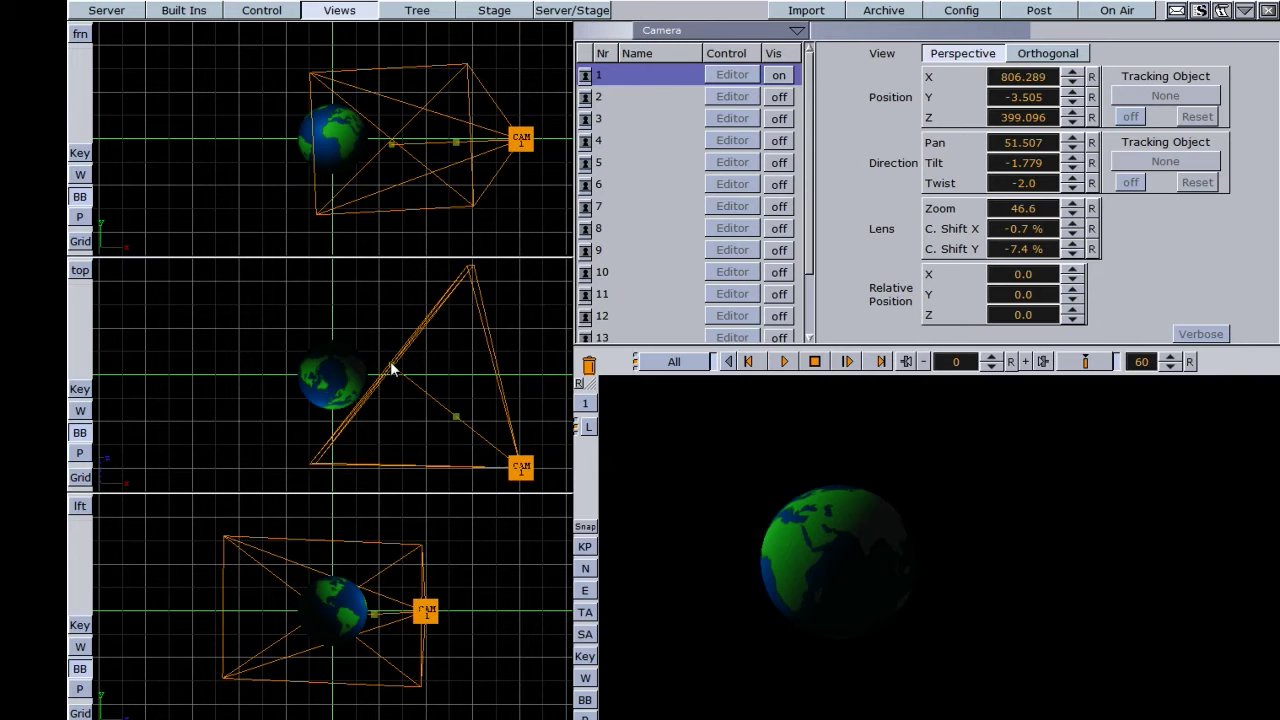
{"action": "left_click_drag", "start_coordinate": [392, 370], "coordinate": [346, 380]}
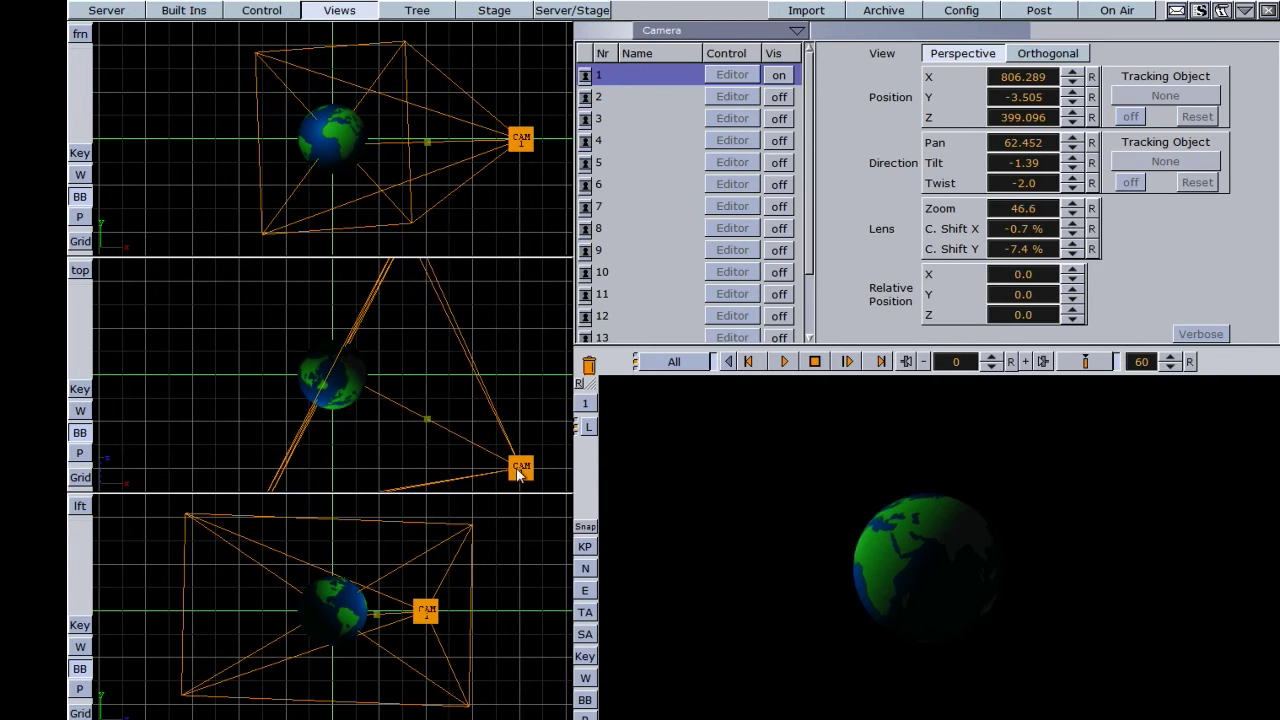
{"action": "left_click_drag", "start_coordinate": [519, 474], "coordinate": [362, 480]}
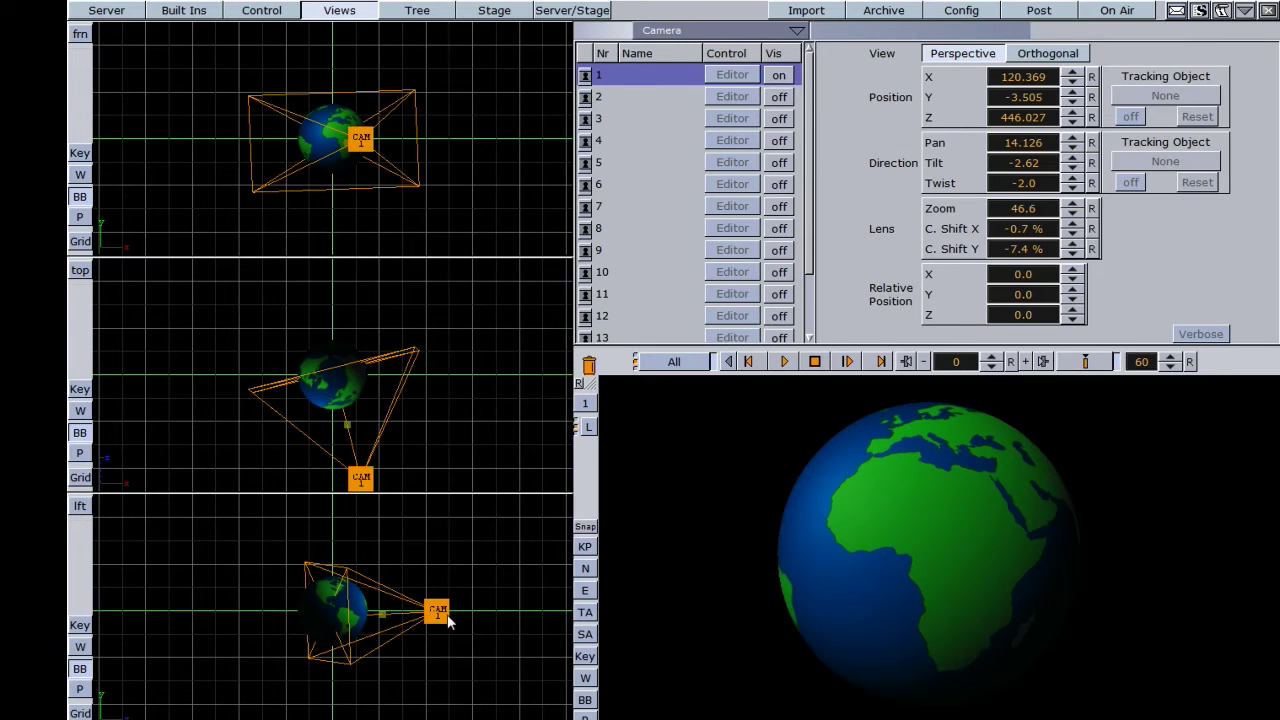
{"action": "mouse_move", "coordinate": [447, 614]}
{"action": "left_mouse_down"}
{"action": "mouse_move", "coordinate": [435, 628]}
{"action": "mouse_move", "coordinate": [434, 550]}
{"action": "mouse_move", "coordinate": [436, 603]}
{"action": "left_mouse_up"}
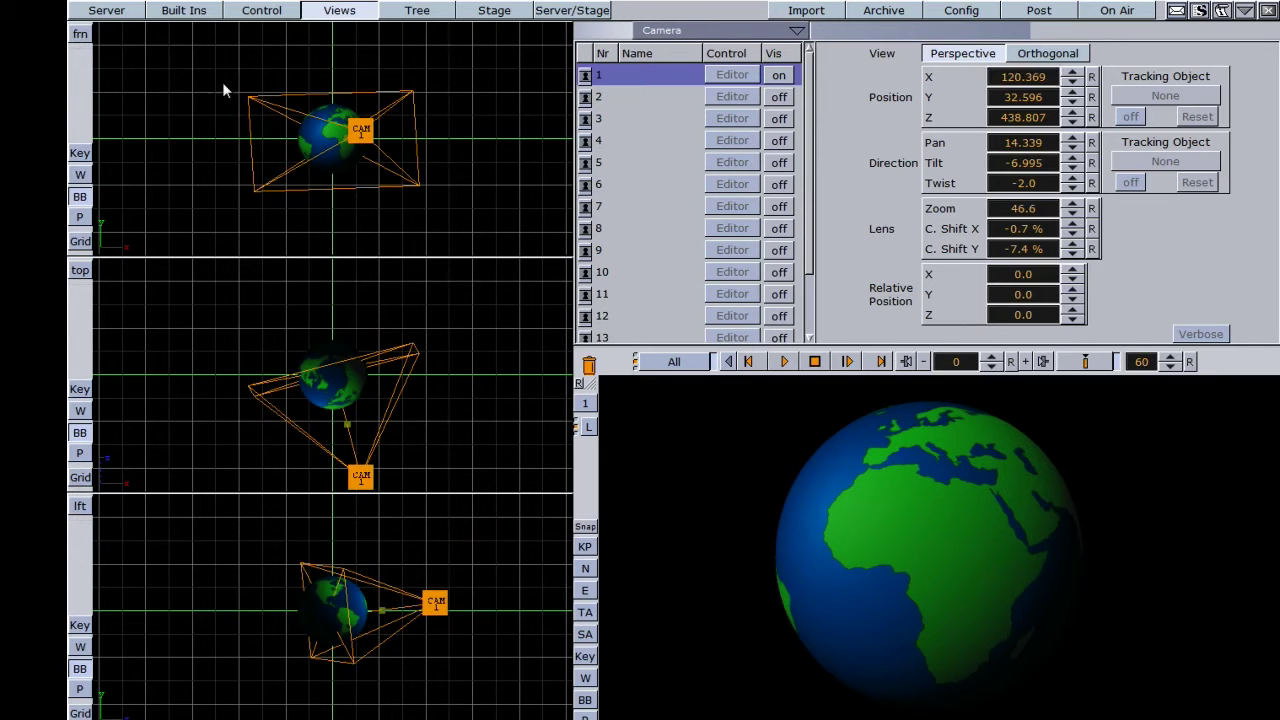
Try the viewport view choices: Camera 1, back view, then front view again.
{"action": "left_click", "coordinate": [80, 36]}
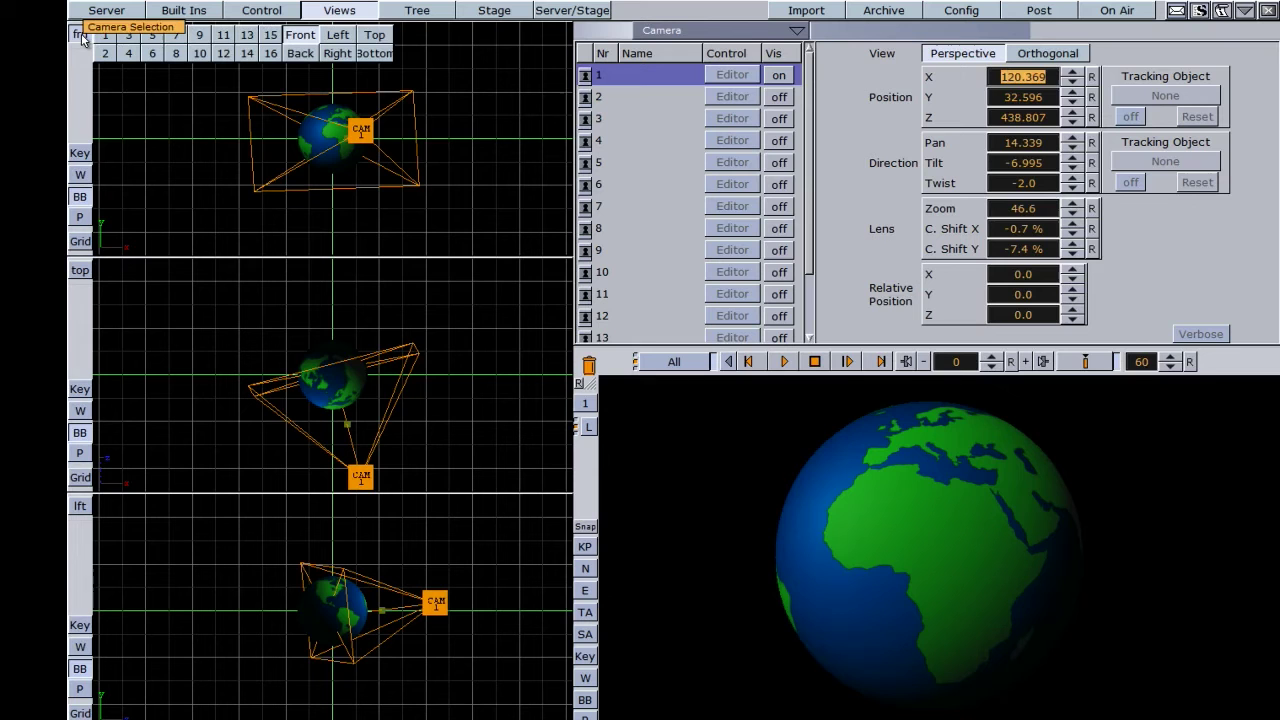
{"action": "left_click", "coordinate": [585, 405]}
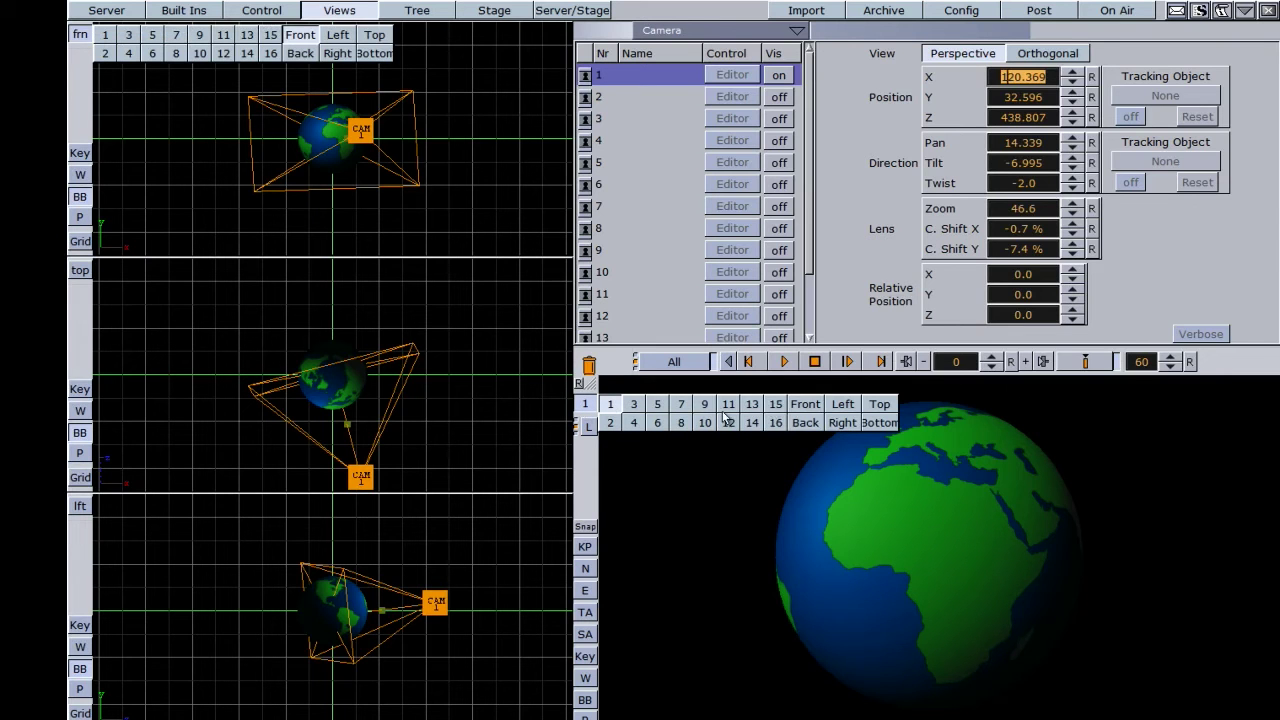
{"action": "left_click", "coordinate": [153, 37]}
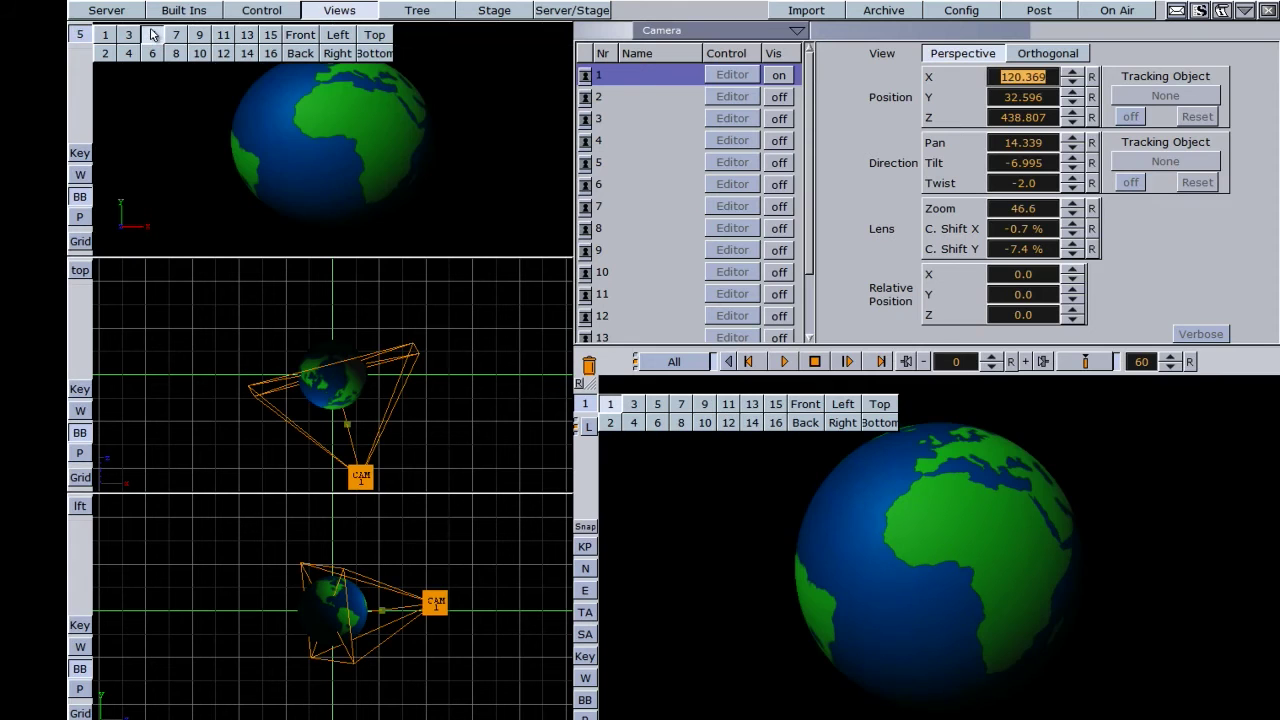
{"action": "left_click", "coordinate": [110, 38]}
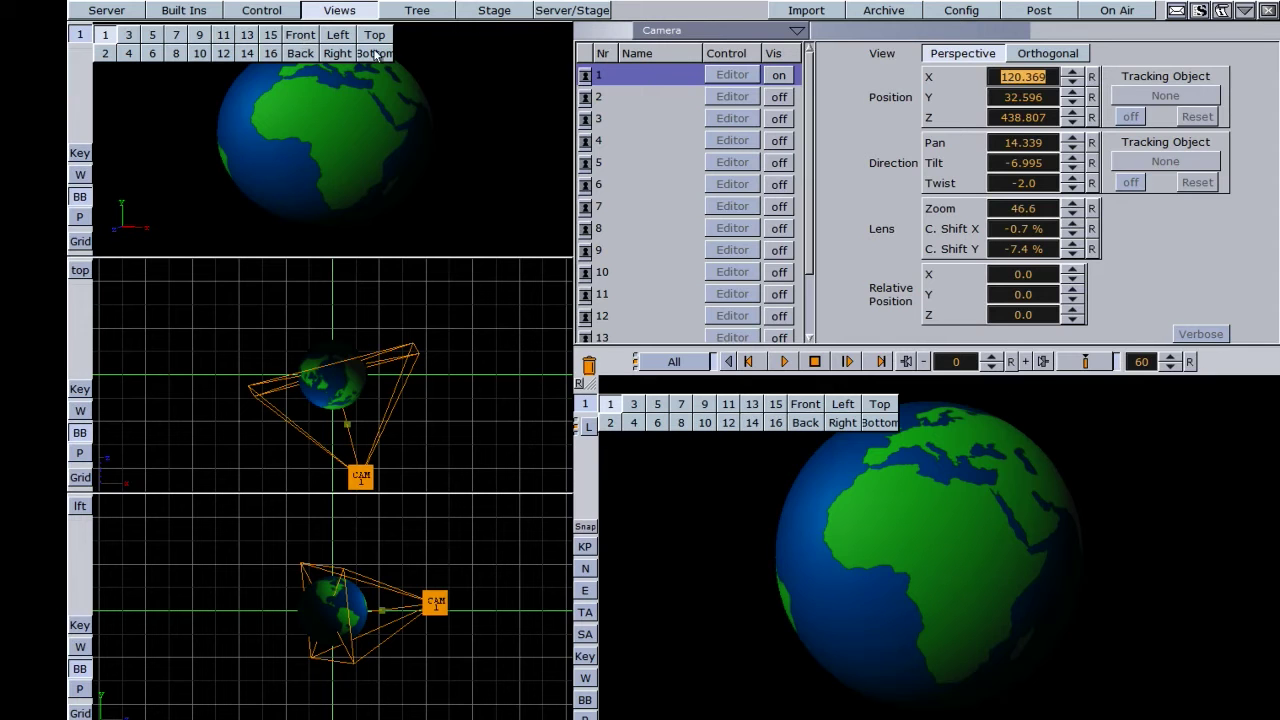
{"action": "left_click", "coordinate": [301, 54]}
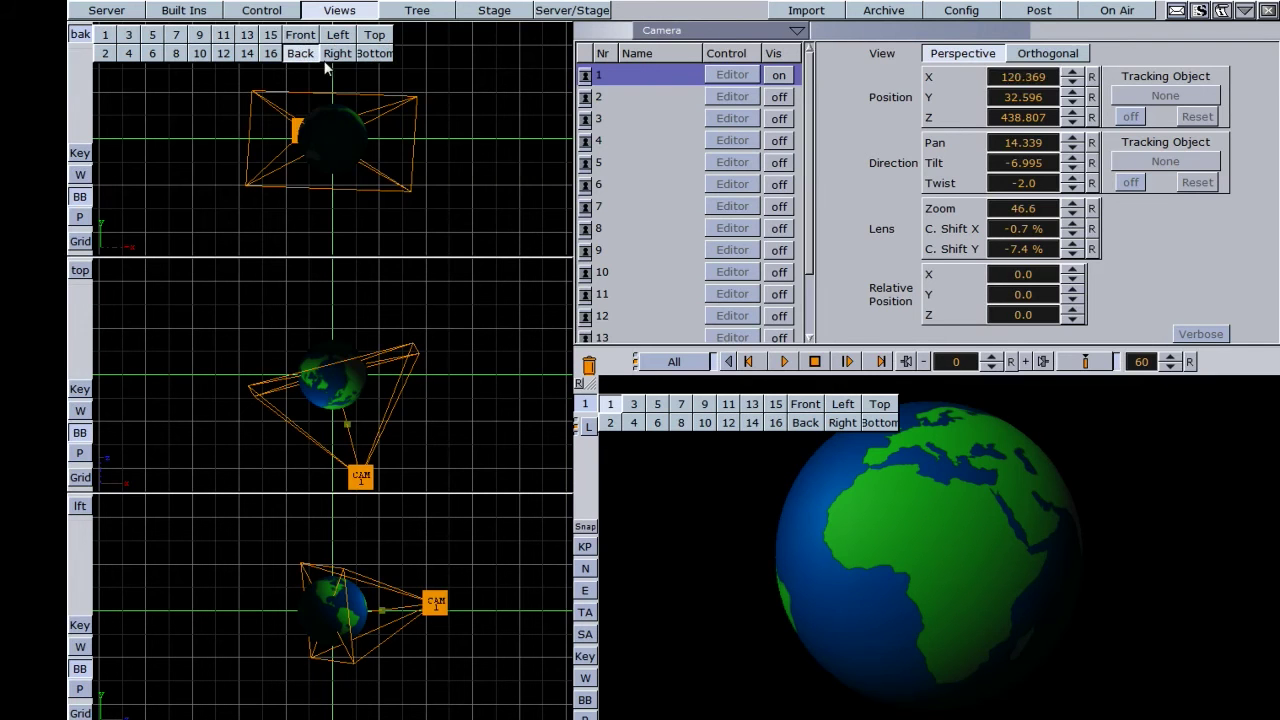
{"action": "left_click", "coordinate": [300, 34]}
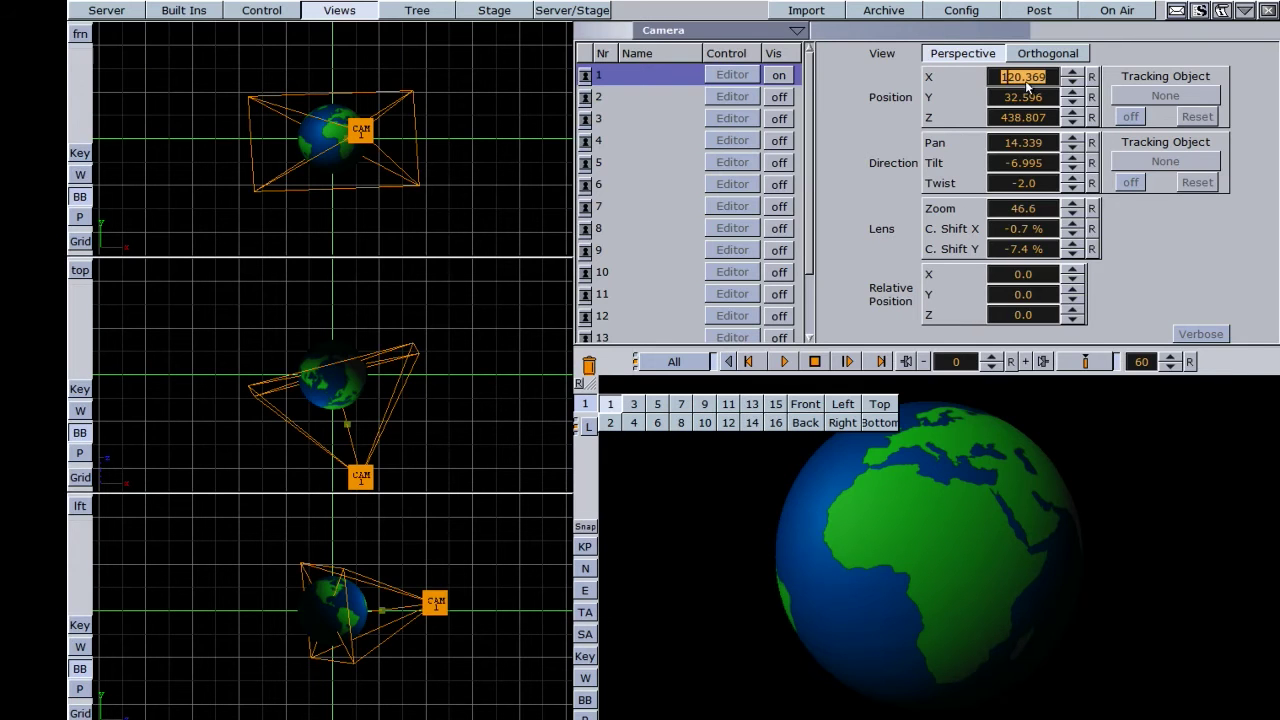
Reset Camera 1 to 0, 0, 500, zero rotation, zoom 45, no lens shift, then nudge it forward.
{"action": "left_click", "coordinate": [1091, 77]}
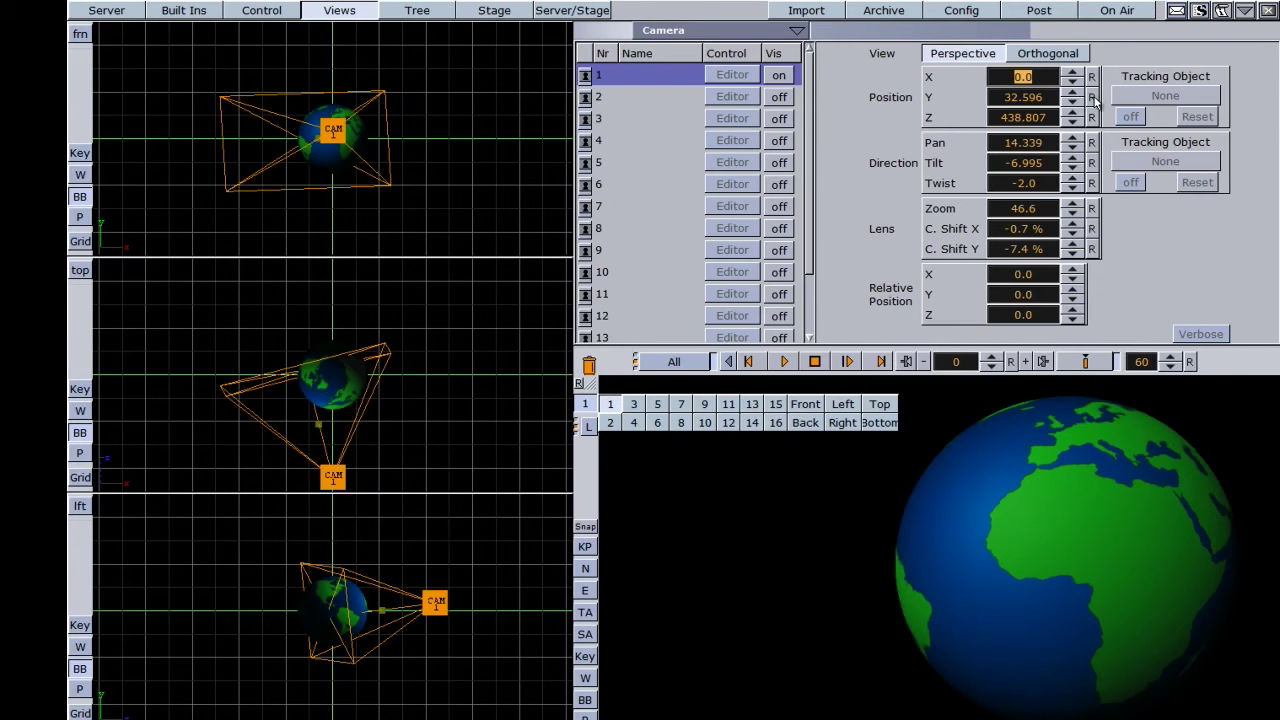
{"action": "left_click", "coordinate": [1091, 97]}
{"action": "left_click", "coordinate": [1091, 117]}
{"action": "left_click", "coordinate": [1091, 142]}
{"action": "left_click", "coordinate": [1091, 162]}
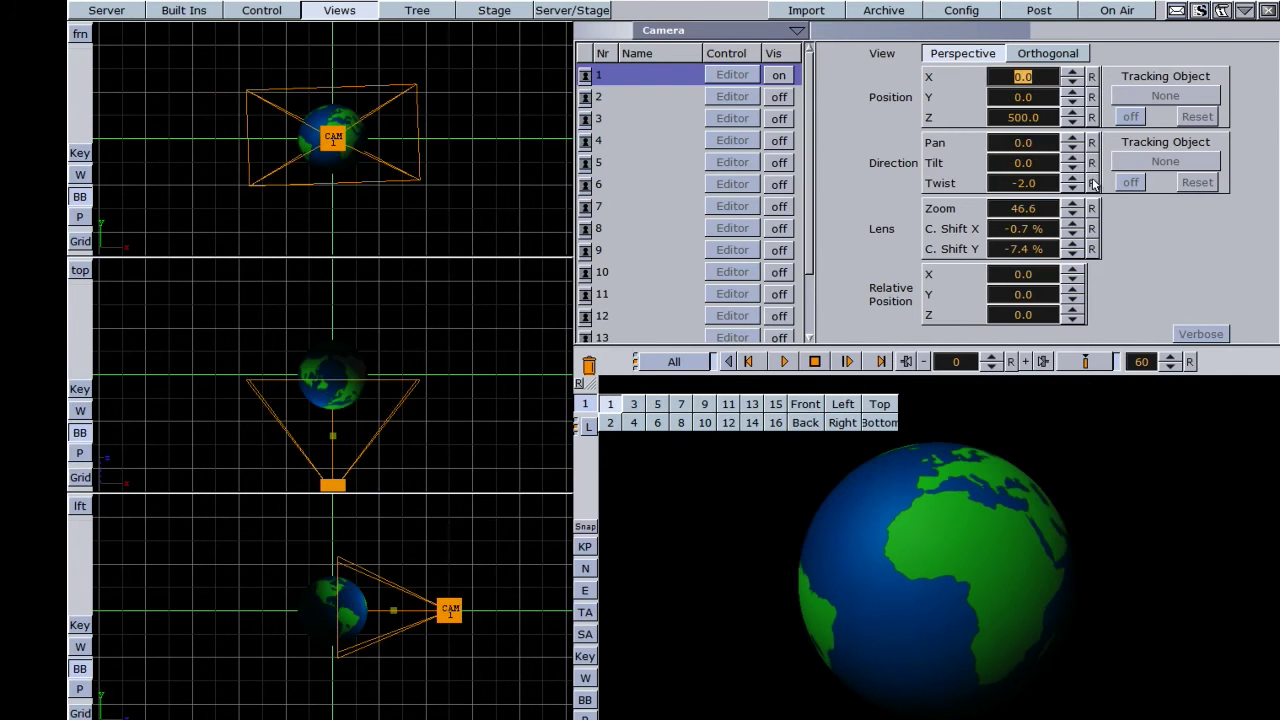
{"action": "left_click", "coordinate": [1091, 183]}
{"action": "left_click", "coordinate": [1092, 209]}
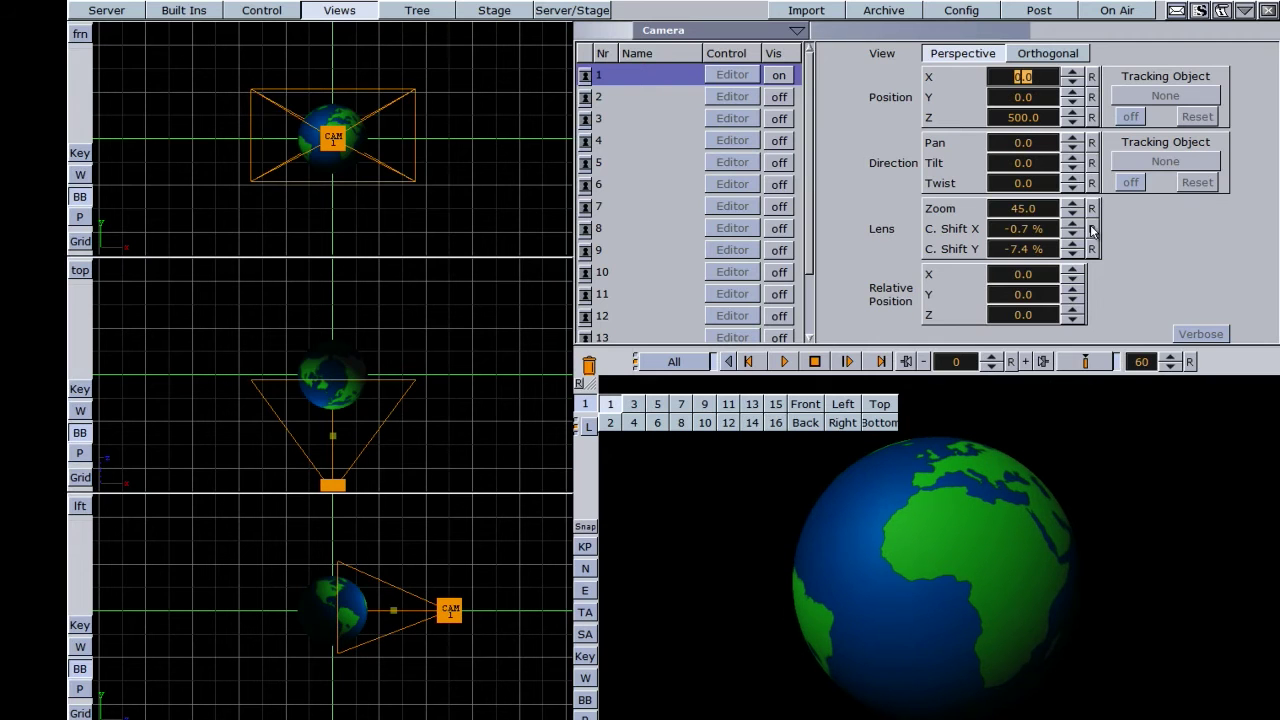
{"action": "left_click", "coordinate": [1091, 229]}
{"action": "left_click", "coordinate": [1091, 248]}
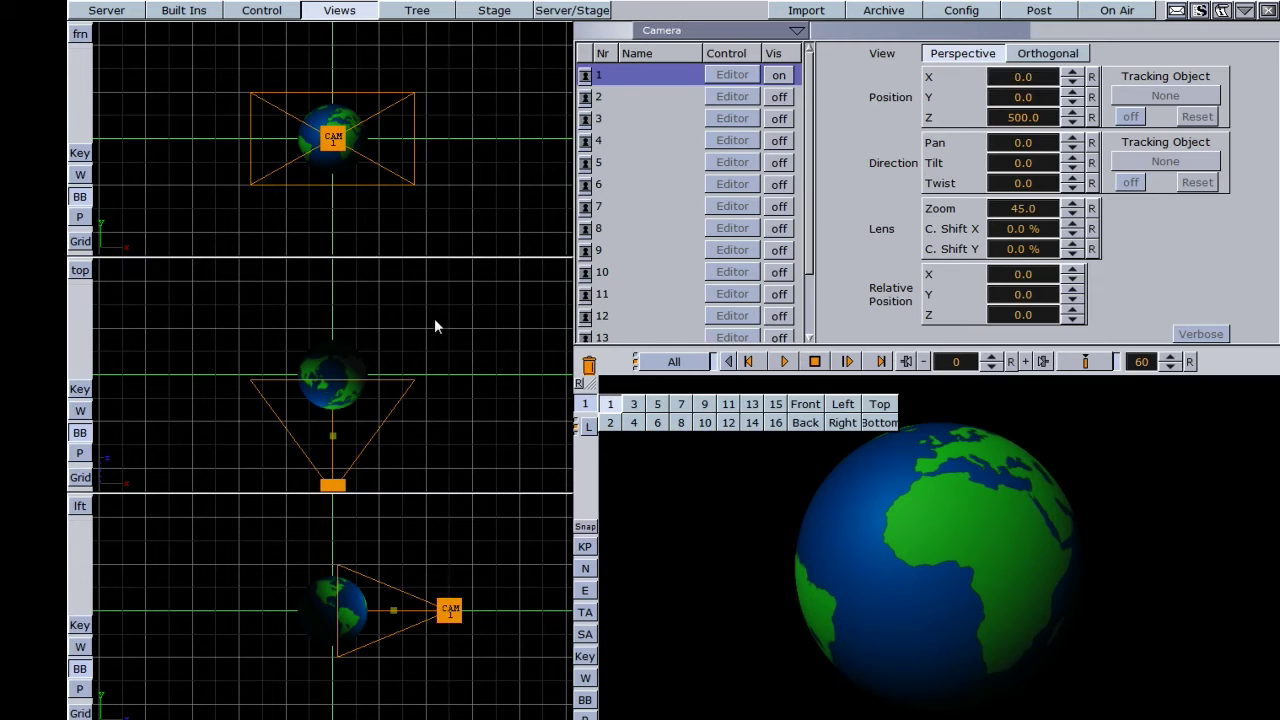
{"action": "mouse_move", "coordinate": [333, 490]}
{"action": "left_mouse_down"}
{"action": "mouse_move", "coordinate": [278, 465]}
{"action": "mouse_move", "coordinate": [254, 419]}
{"action": "mouse_move", "coordinate": [314, 482]}
{"action": "mouse_move", "coordinate": [333, 483]}
{"action": "left_mouse_up"}
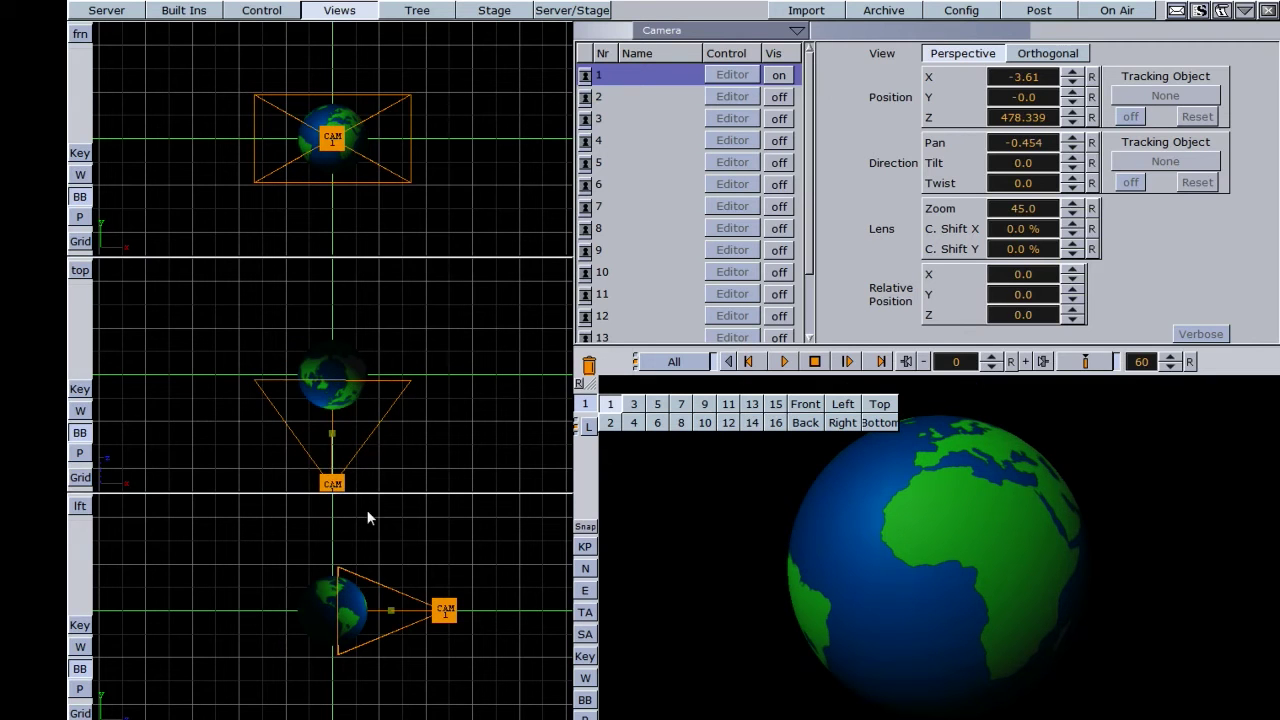
Key Camera 1 left of the globe at frame 60, then swing it round to the globe's right.
{"action": "key", "text": "space"}
{"action": "mouse_move", "coordinate": [332, 484]}
{"action": "left_mouse_down"}
{"action": "mouse_move", "coordinate": [218, 412]}
{"action": "mouse_move", "coordinate": [202, 383]}
{"action": "left_mouse_up"}
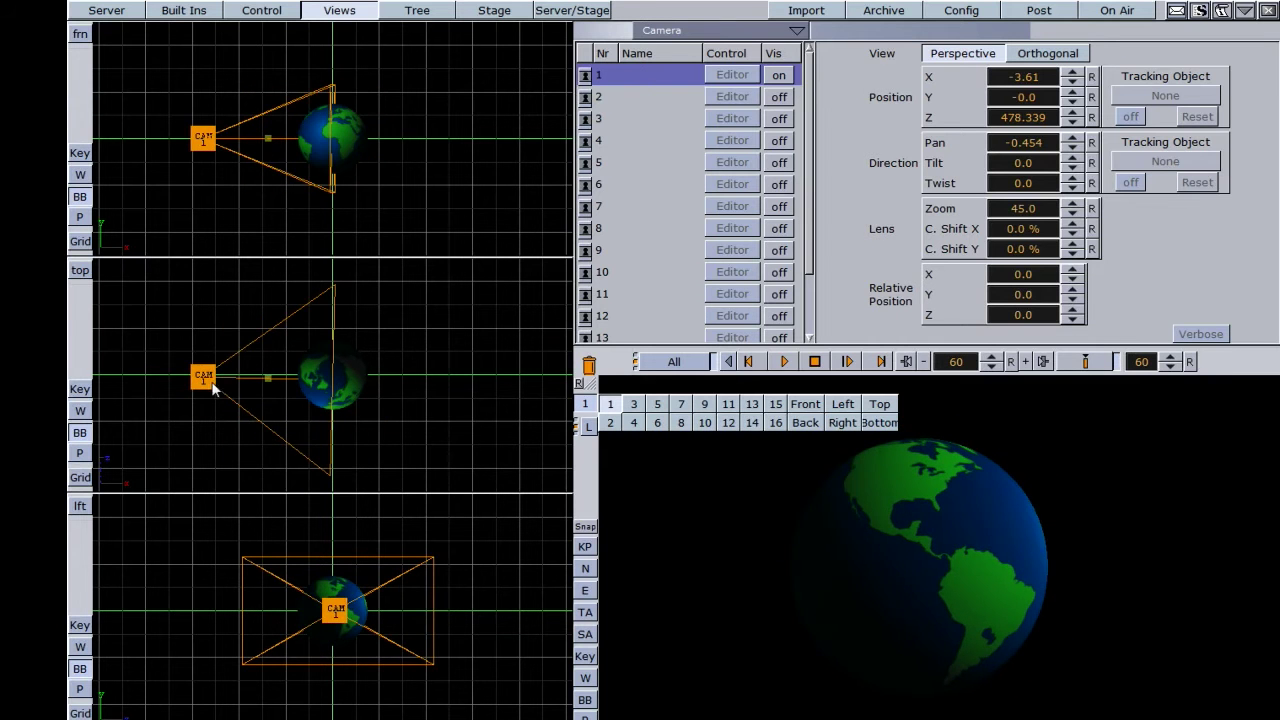
{"action": "left_click", "coordinate": [1073, 364]}
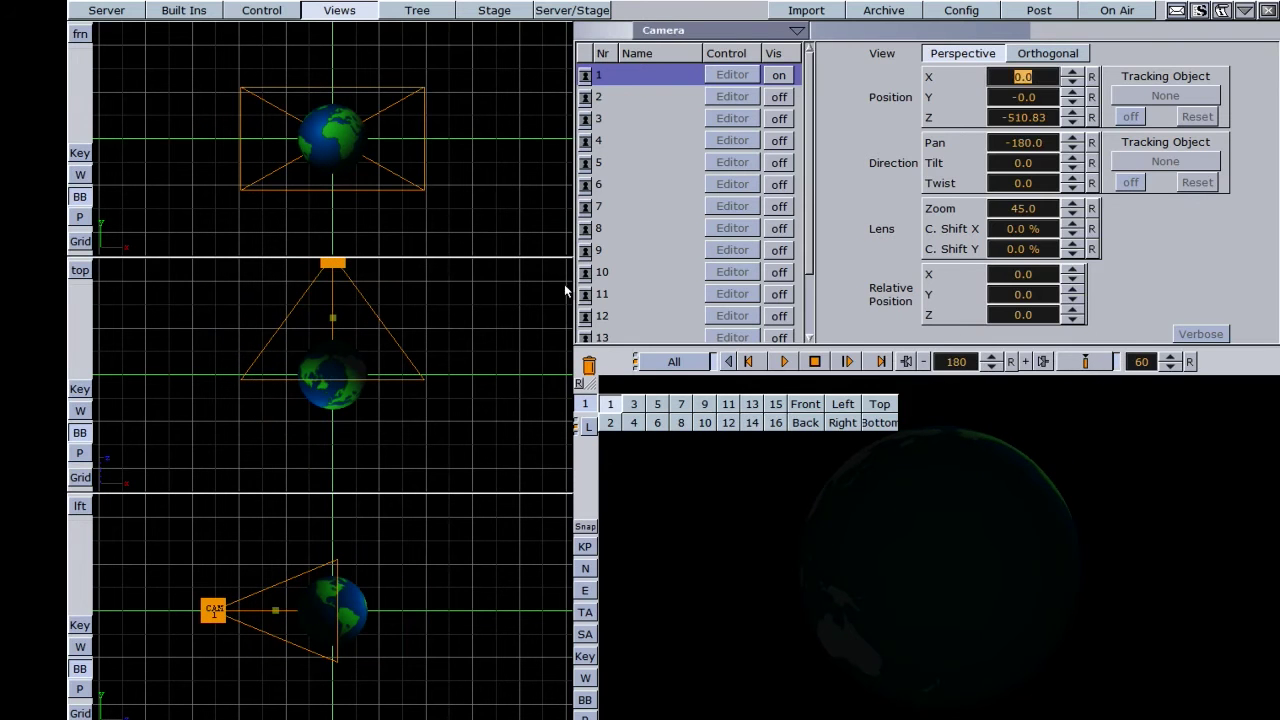
{"action": "left_click_drag", "start_coordinate": [340, 263], "coordinate": [452, 391]}
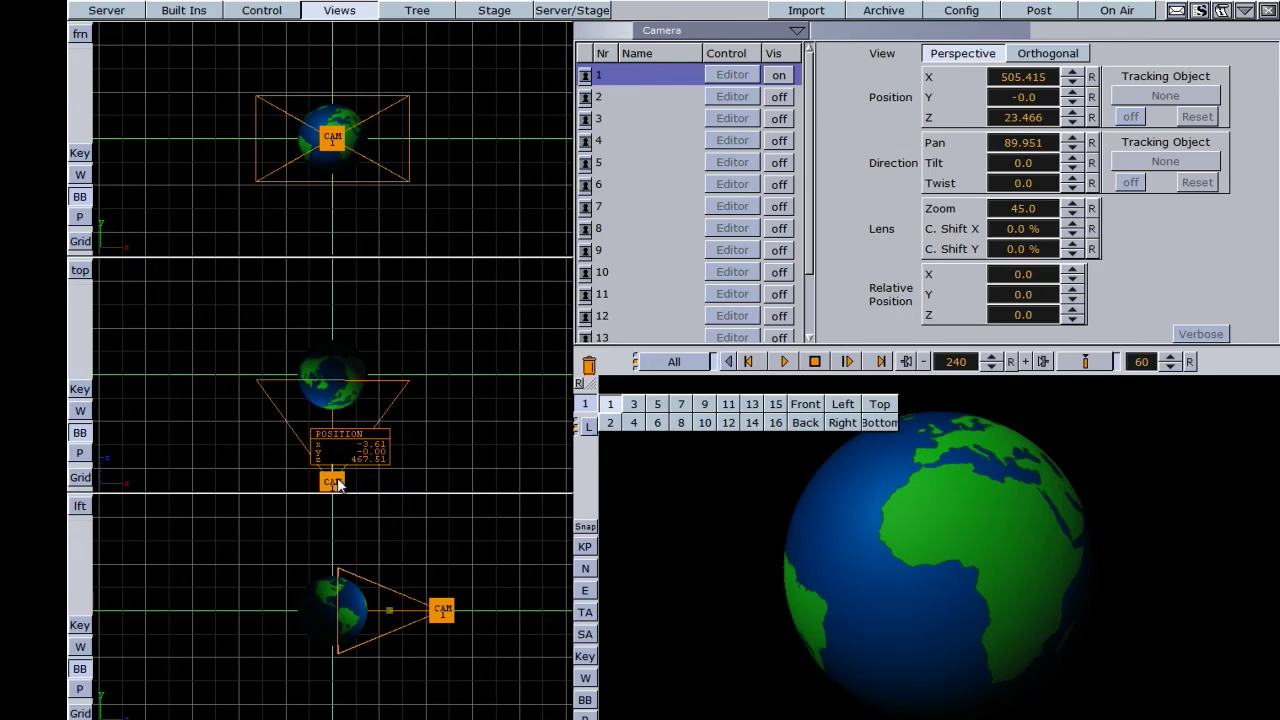
{"action": "left_click", "coordinate": [1085, 362]}
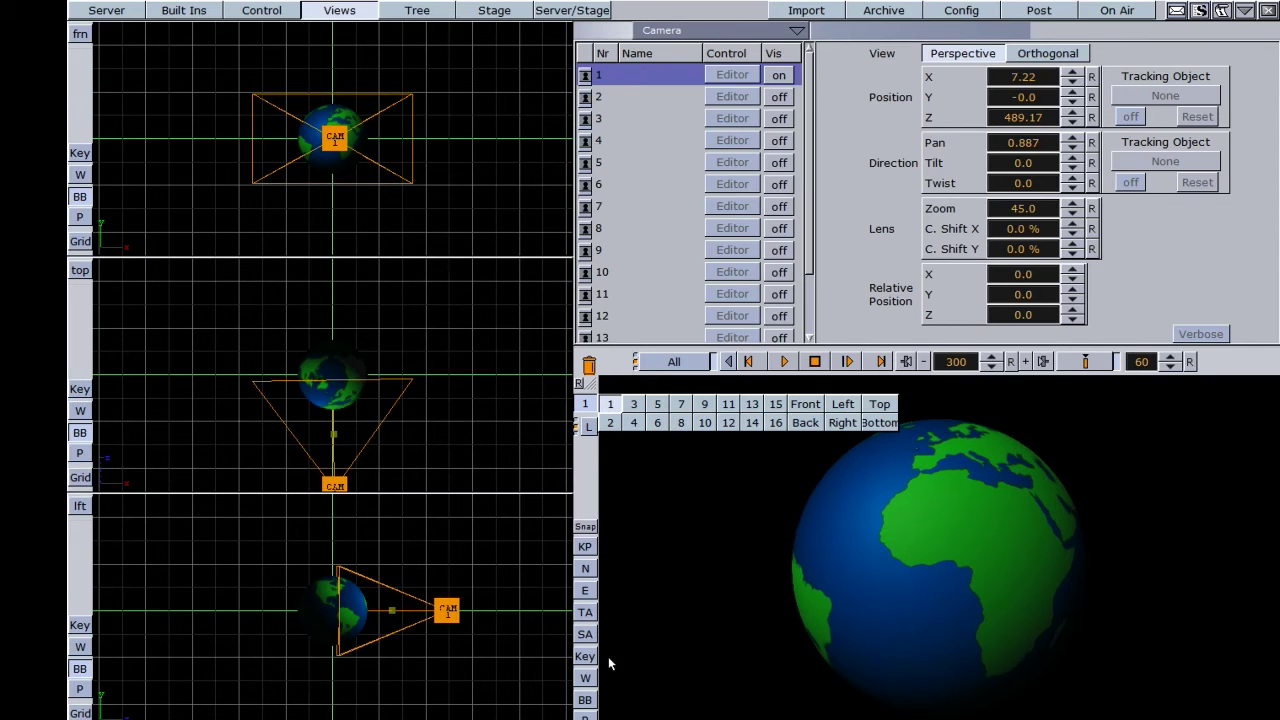
Show Camera 1's animation path and pull its left and right points outward into a rounder oval.
{"action": "right_click", "coordinate": [475, 455]}
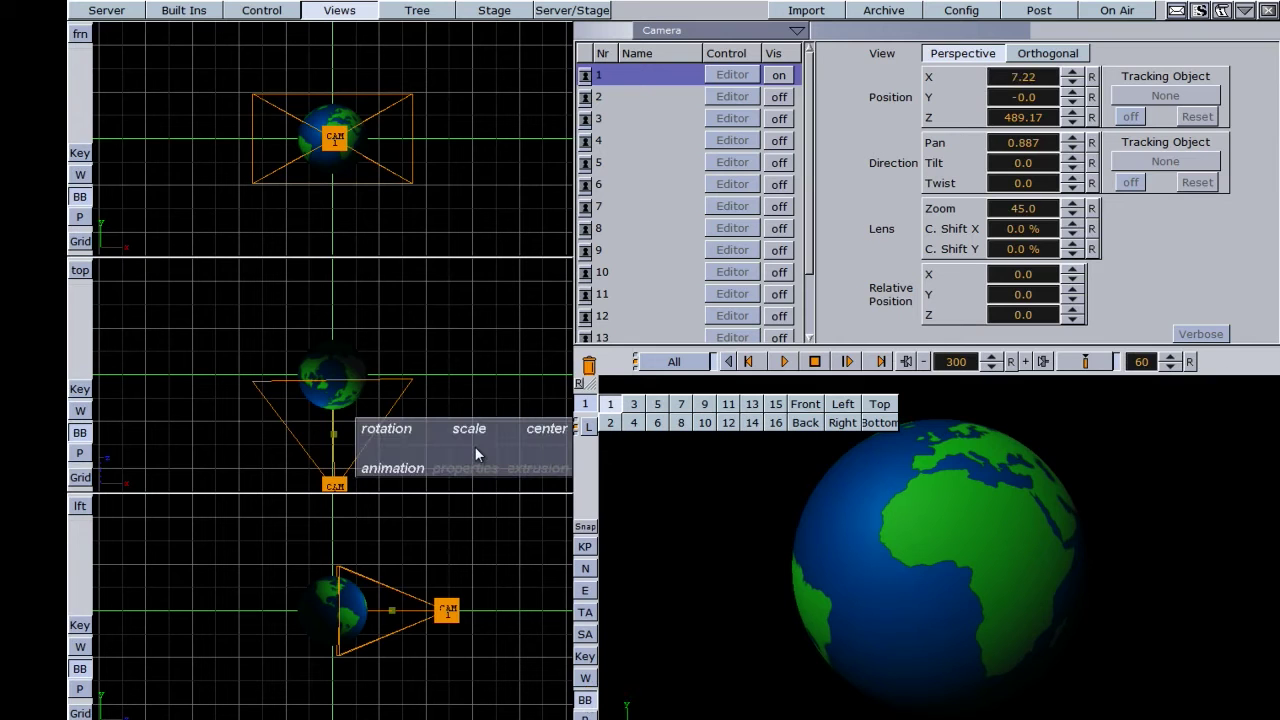
{"action": "left_click", "coordinate": [405, 470]}
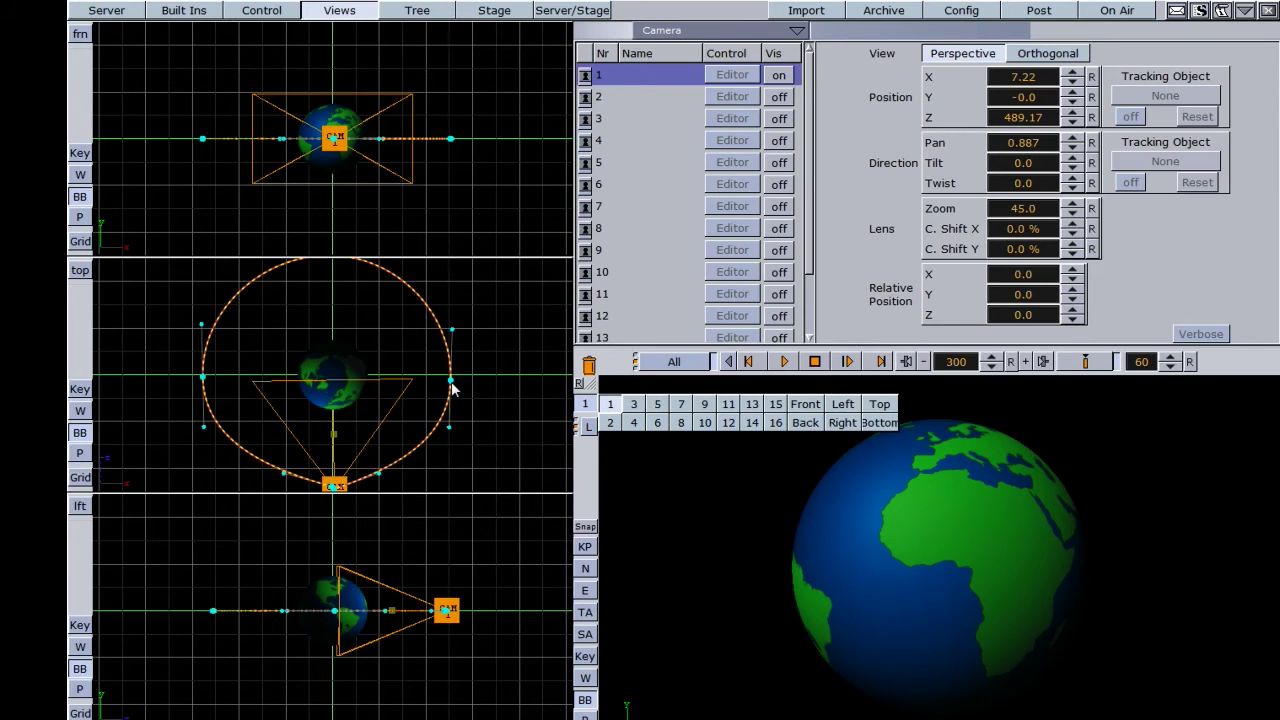
{"action": "left_click_drag", "start_coordinate": [452, 388], "coordinate": [459, 388]}
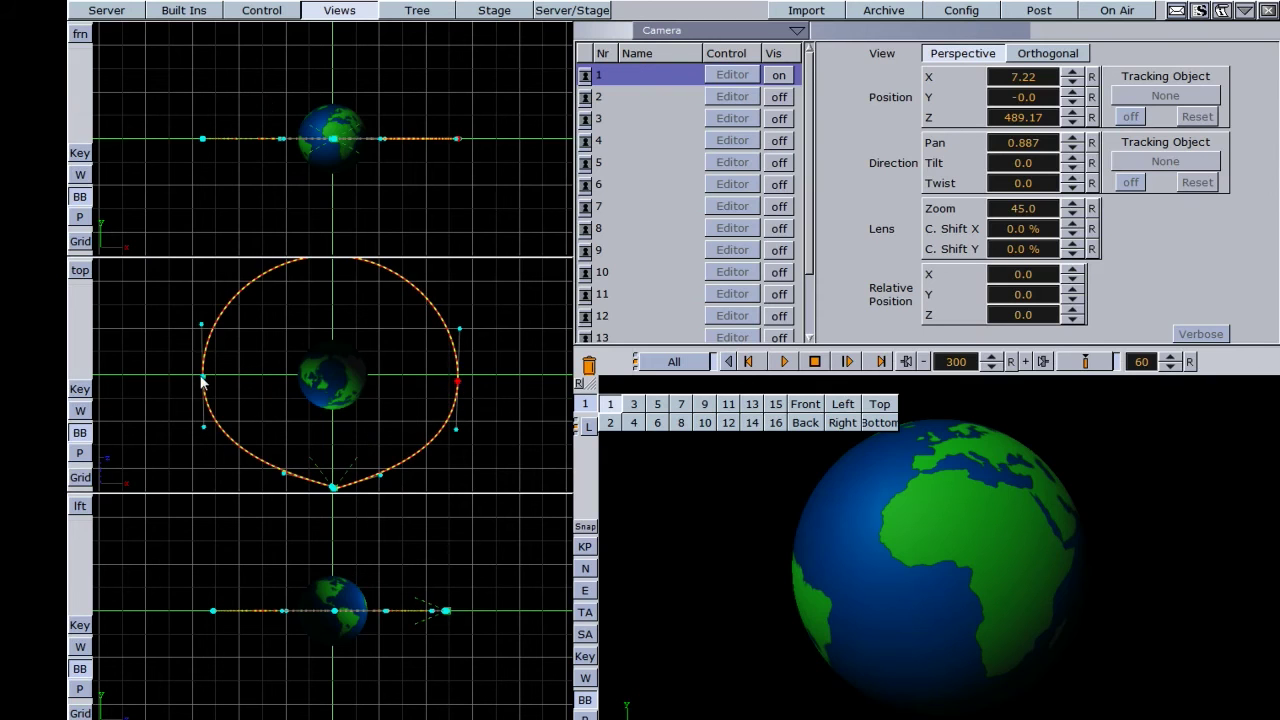
{"action": "left_click_drag", "start_coordinate": [199, 382], "coordinate": [190, 380]}
{"action": "mouse_move", "coordinate": [191, 322]}
{"action": "left_mouse_down"}
{"action": "mouse_move", "coordinate": [175, 333]}
{"action": "mouse_move", "coordinate": [188, 327]}
{"action": "left_mouse_up"}
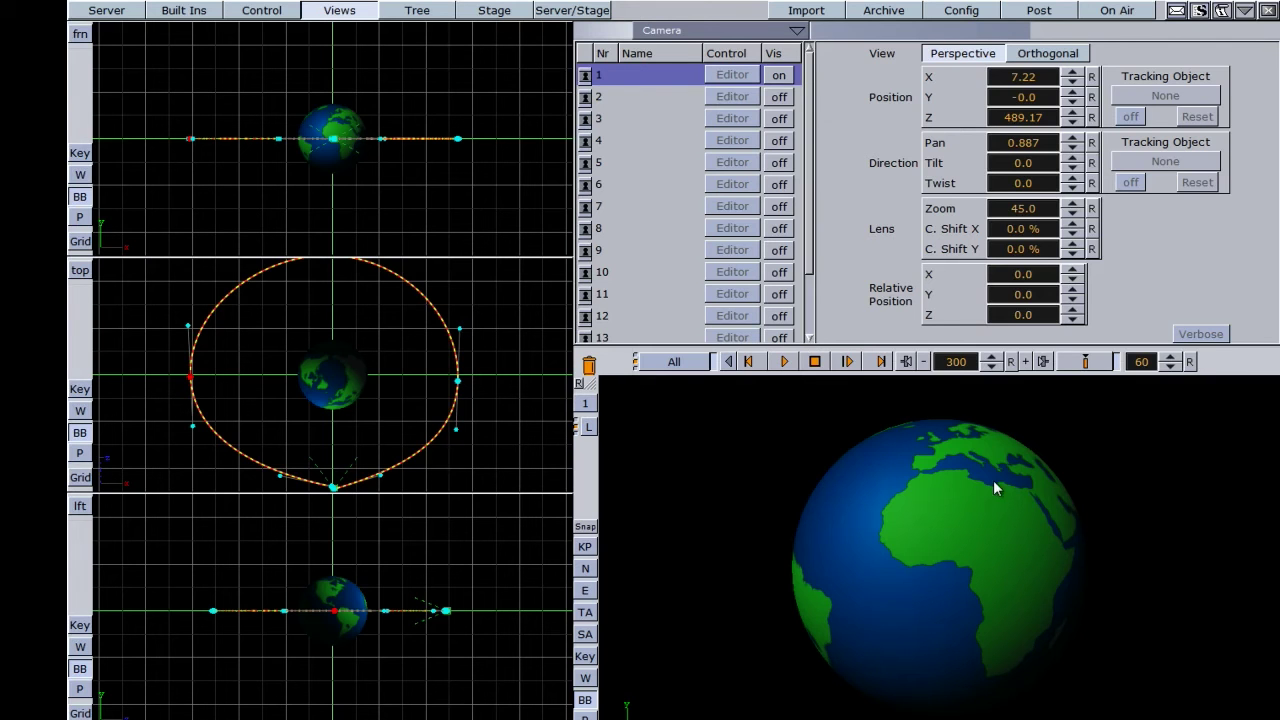
{"action": "left_click", "coordinate": [785, 362]}
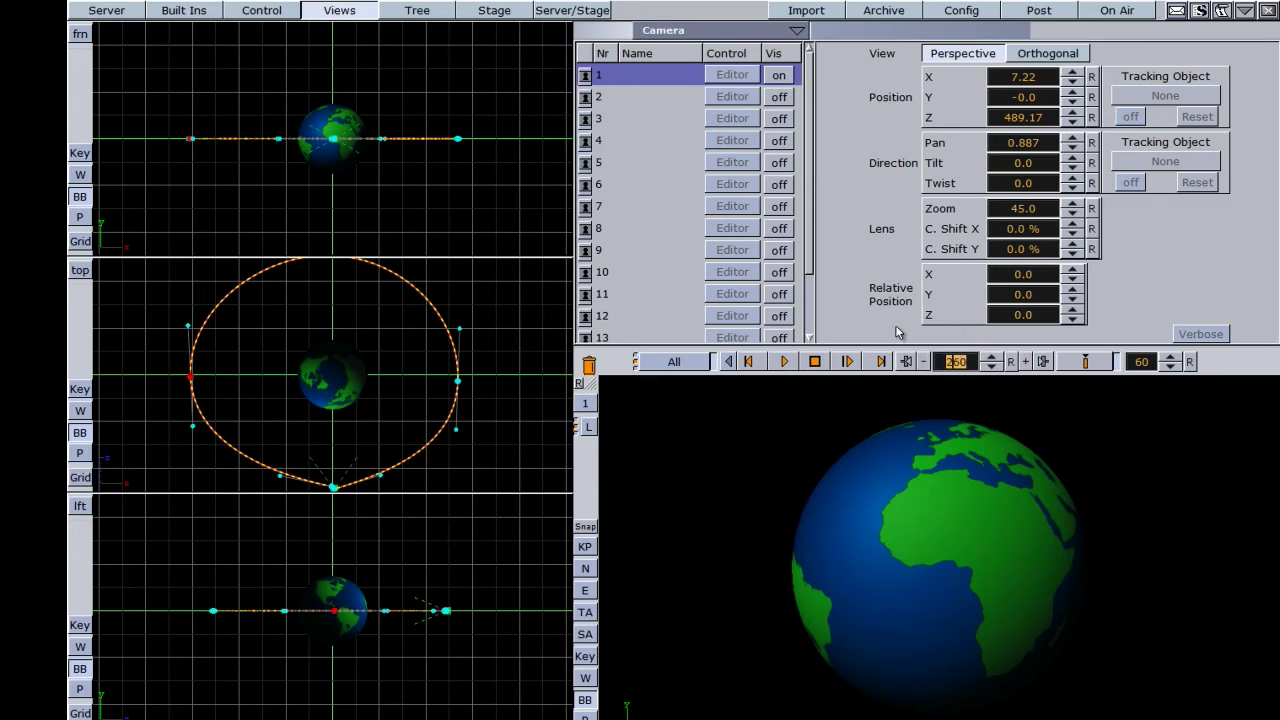
{"action": "left_click", "coordinate": [786, 363]}
Stretch Camera1's animation in Stage from 4.0 s to about 6.4 s.
{"action": "left_click", "coordinate": [108, 11]}
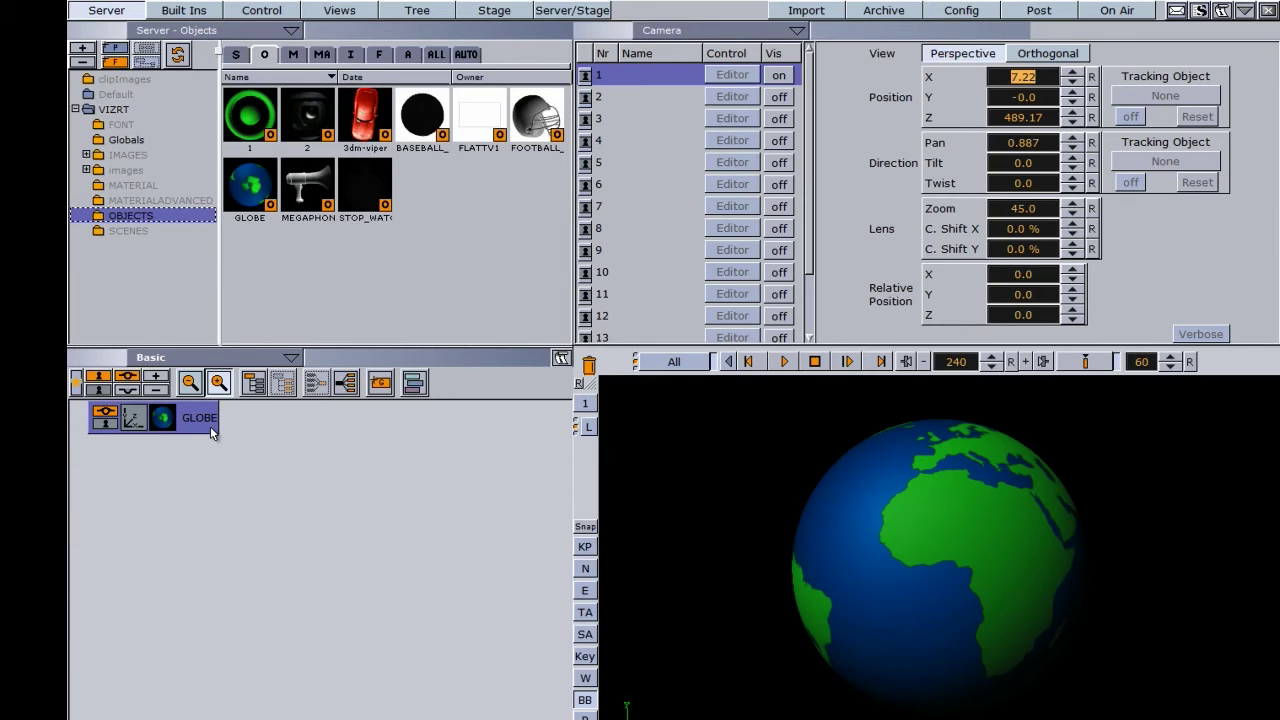
{"action": "left_click", "coordinate": [486, 13]}
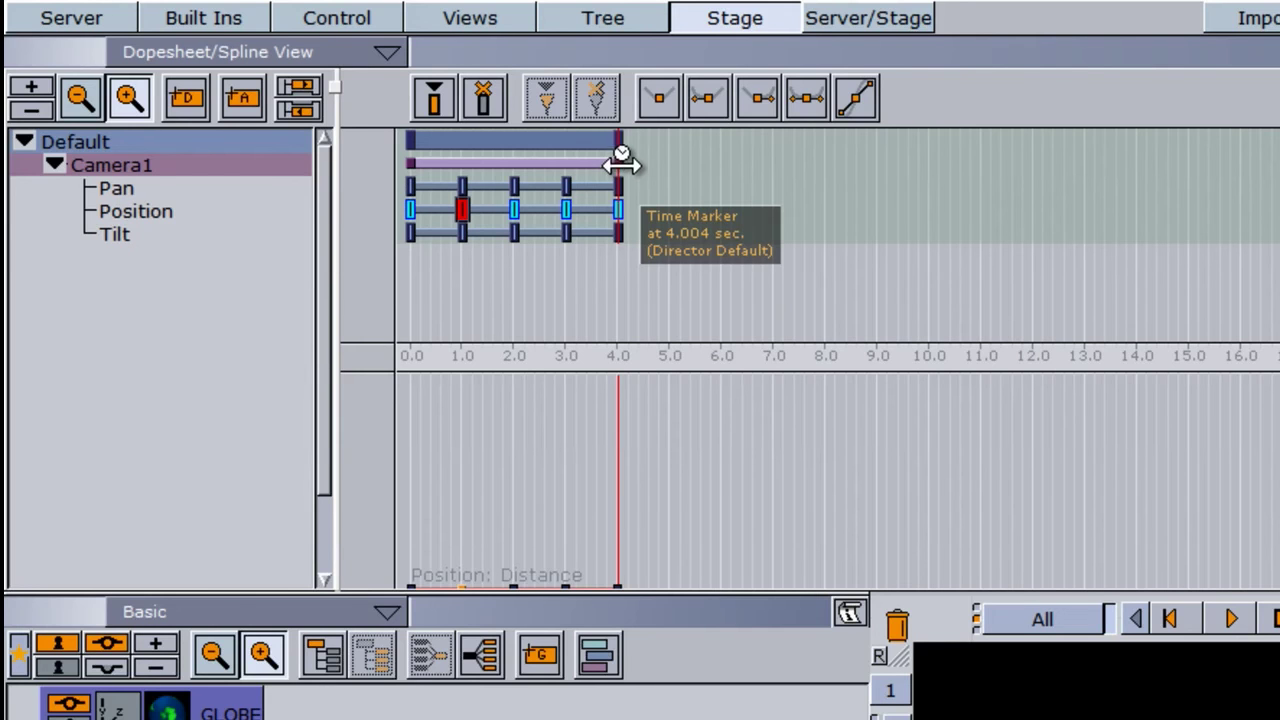
{"action": "mouse_move", "coordinate": [623, 157]}
{"action": "left_mouse_down"}
{"action": "mouse_move", "coordinate": [905, 183]}
{"action": "mouse_move", "coordinate": [745, 184]}
{"action": "left_mouse_up"}
Inspect Camera1's Position and Pan curves and their keyframes at about 3.2 s.
{"action": "left_click", "coordinate": [493, 211]}
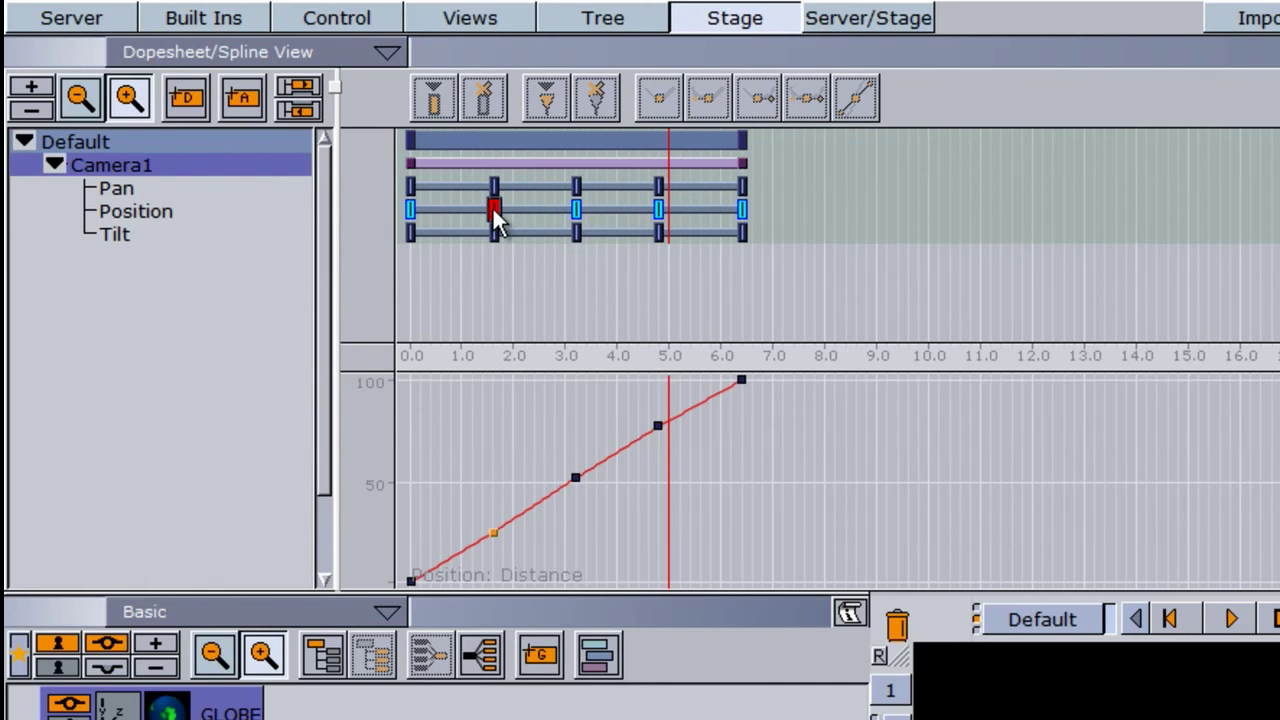
{"action": "left_click", "coordinate": [494, 185]}
{"action": "left_click", "coordinate": [574, 185]}
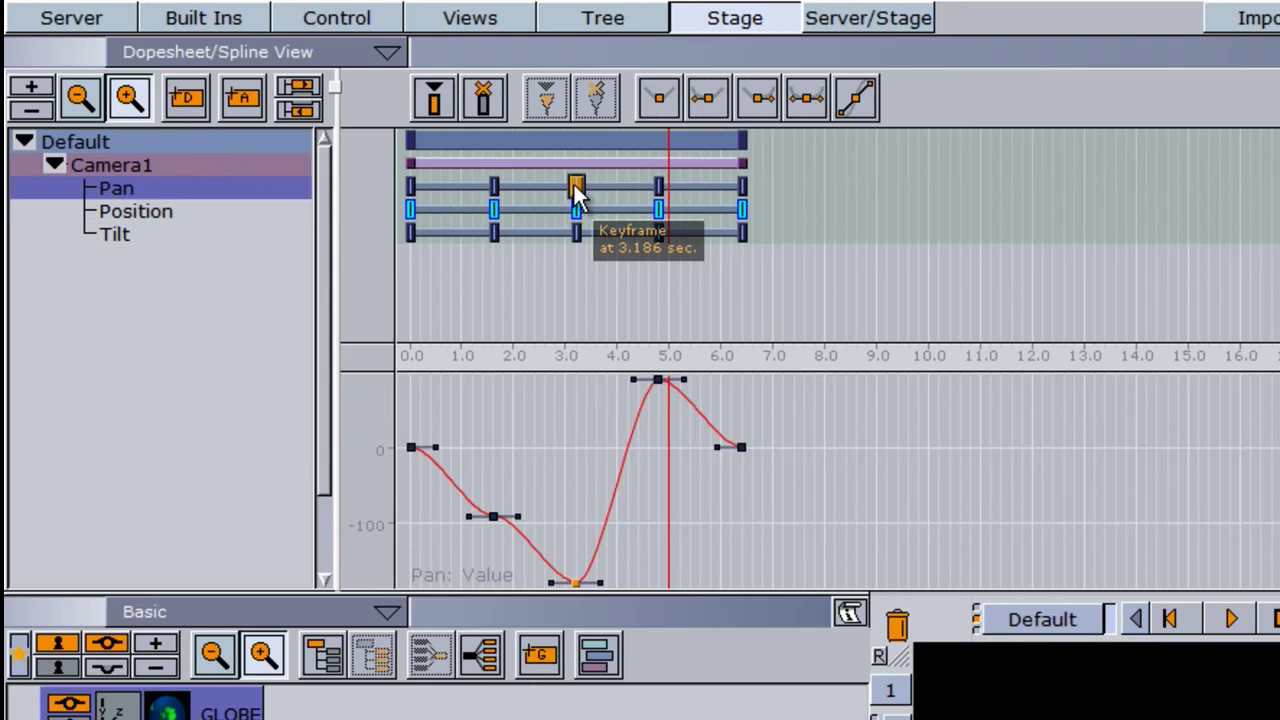
{"action": "left_click", "coordinate": [576, 209]}
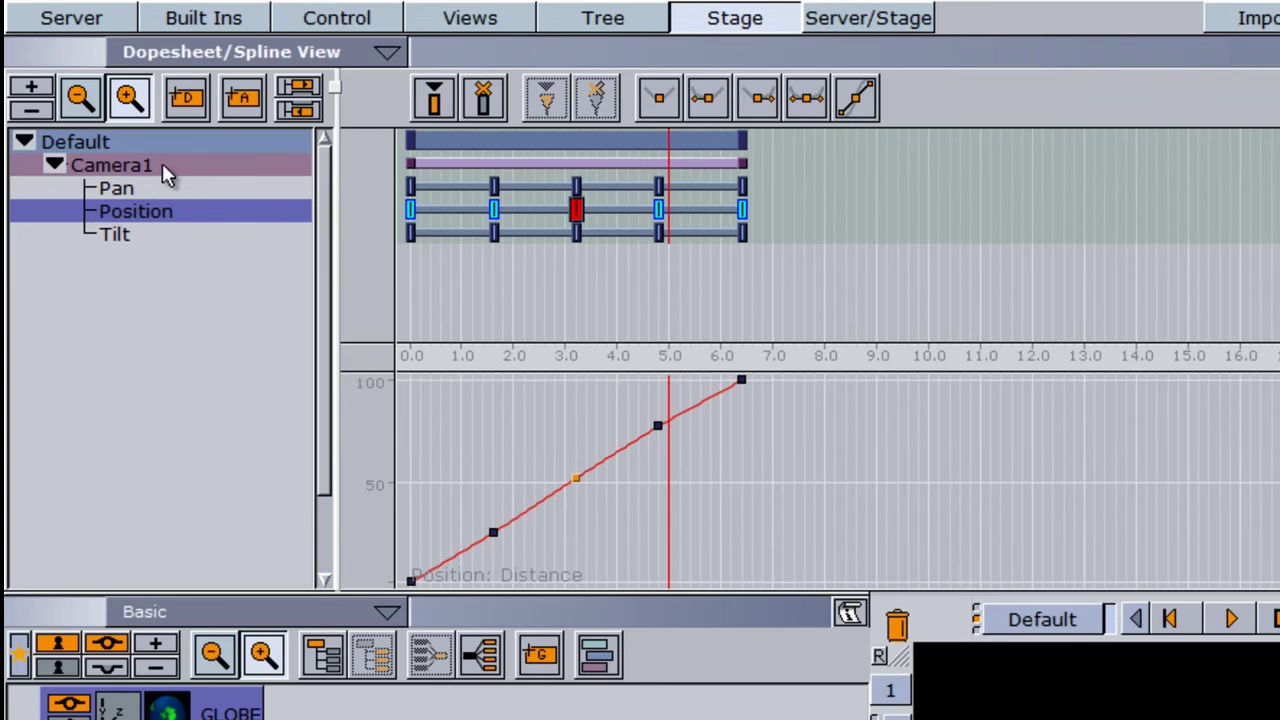
{"action": "left_click_drag", "start_coordinate": [162, 163], "coordinate": [893, 625]}
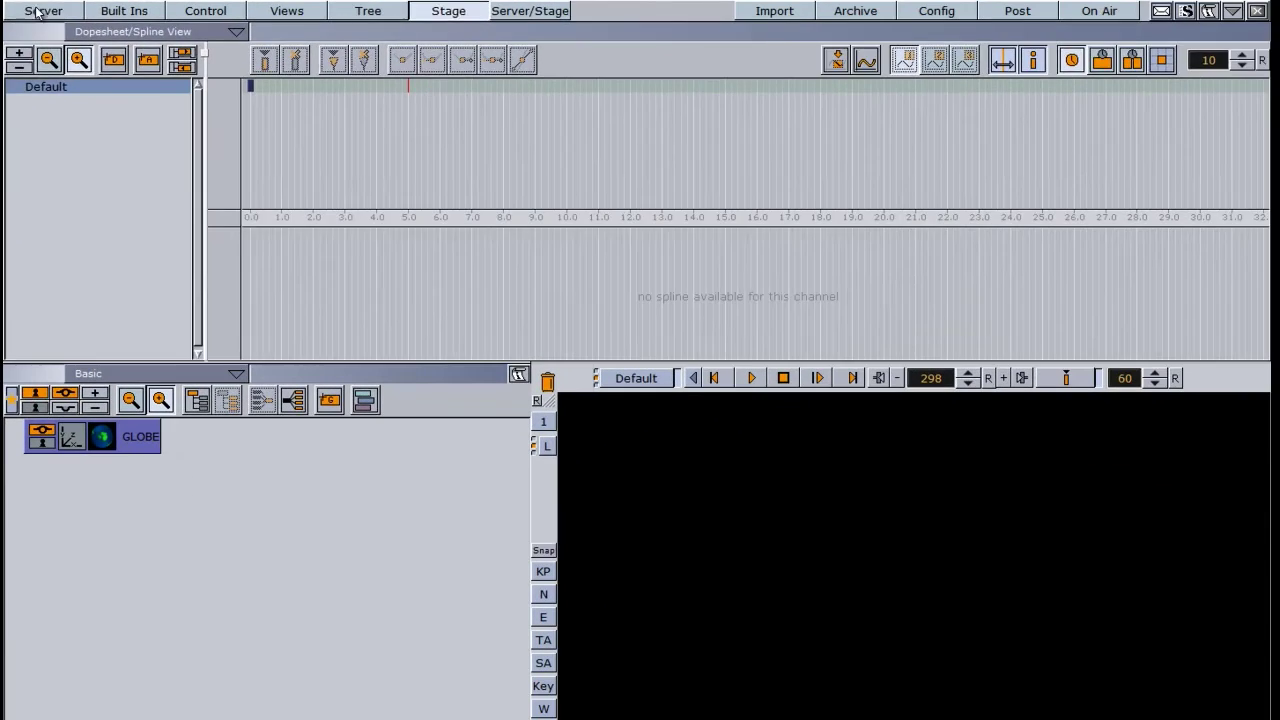
Reset Camera 1's Position X to 0, Position Z to 500 and Pan to zero.
{"action": "left_click", "coordinate": [56, 13]}
{"action": "left_click", "coordinate": [1072, 80]}
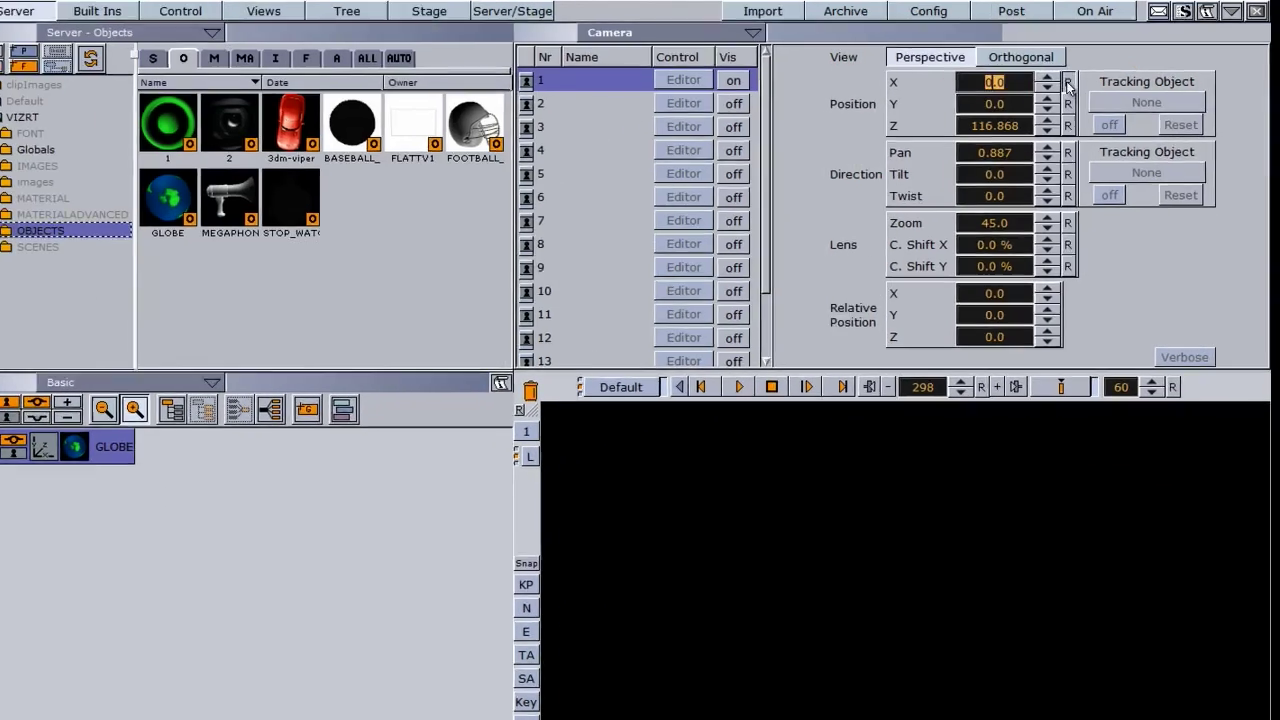
{"action": "left_click", "coordinate": [1072, 122]}
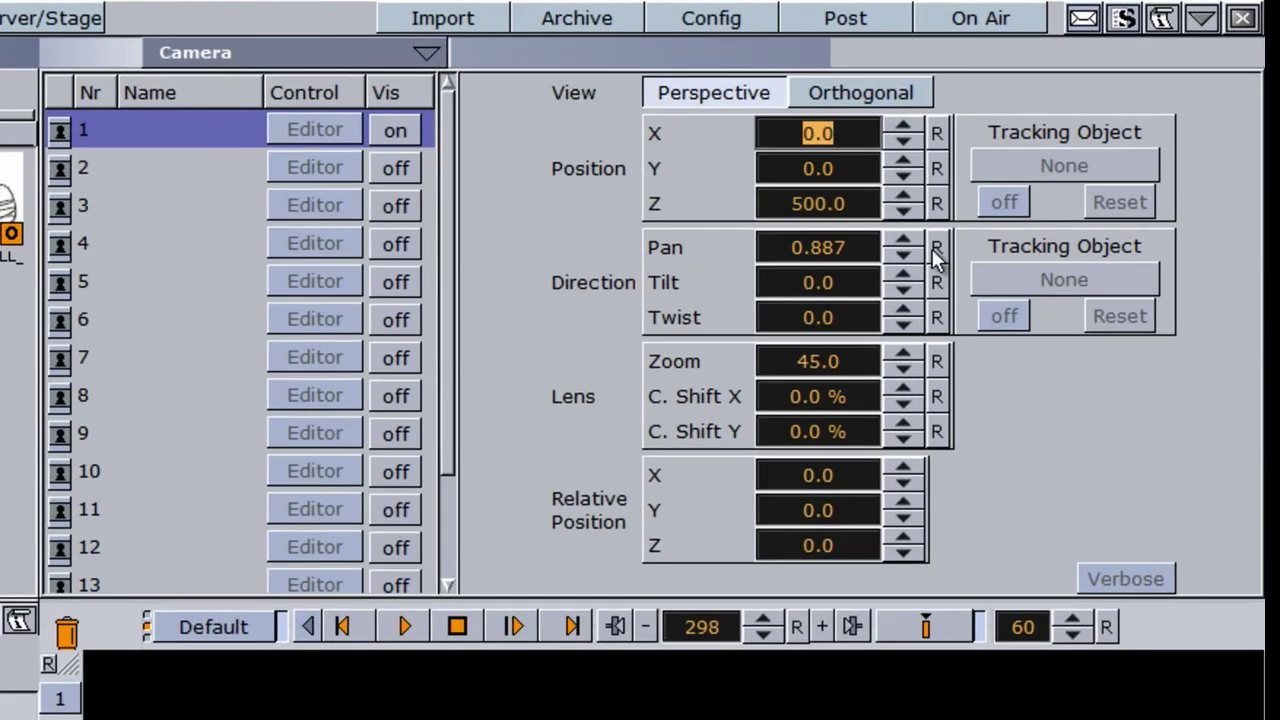
{"action": "left_click", "coordinate": [935, 248]}
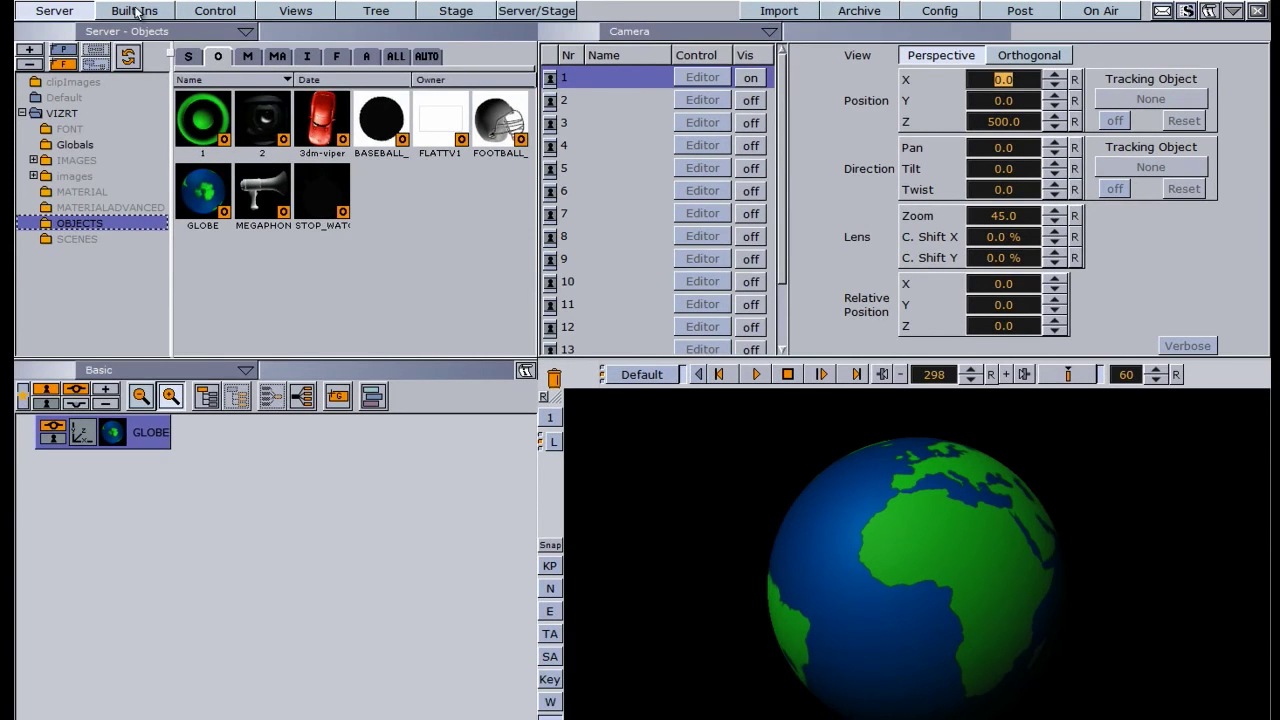
Add the Icosahedron primitive from Built Ins GP into the scene tree below GLOBE.
{"action": "left_click", "coordinate": [135, 11]}
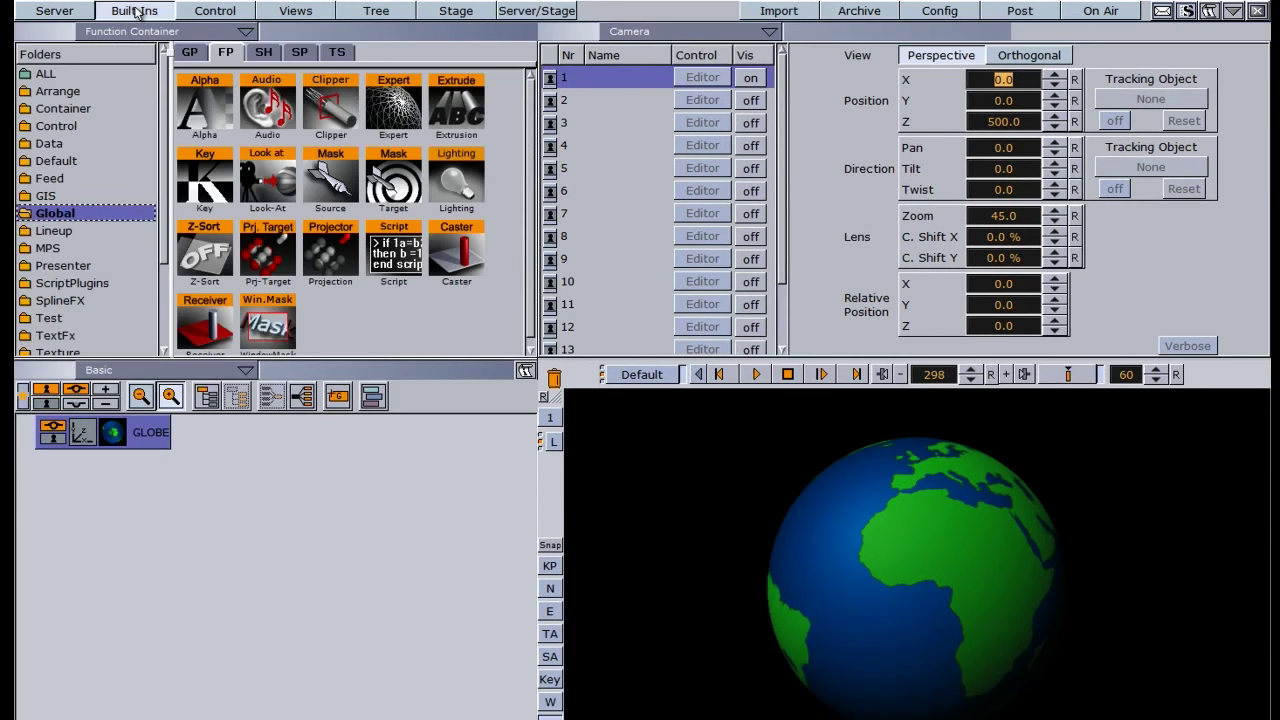
{"action": "left_click", "coordinate": [190, 52]}
{"action": "mouse_move", "coordinate": [533, 153]}
{"action": "left_mouse_down"}
{"action": "mouse_move", "coordinate": [530, 268]}
{"action": "mouse_move", "coordinate": [531, 143]}
{"action": "left_mouse_up"}
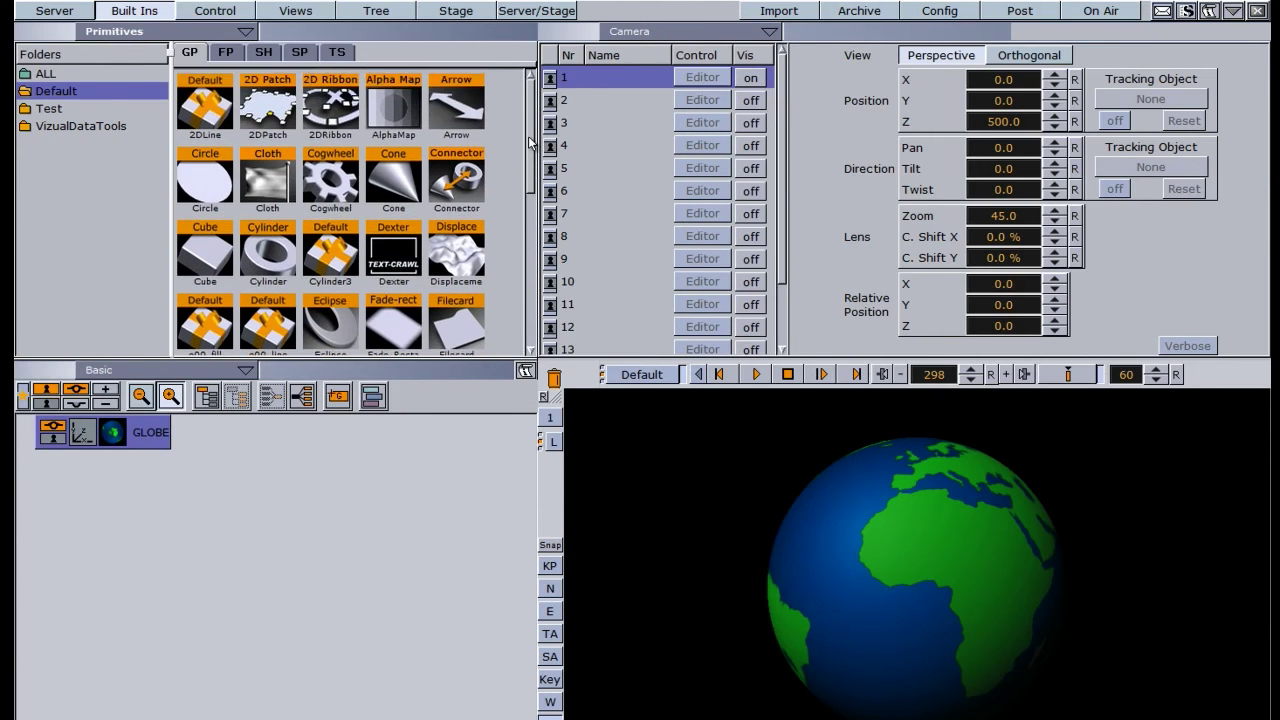
{"action": "scroll", "coordinate": [515, 234], "scroll_direction": "down", "scroll_amount": 3}
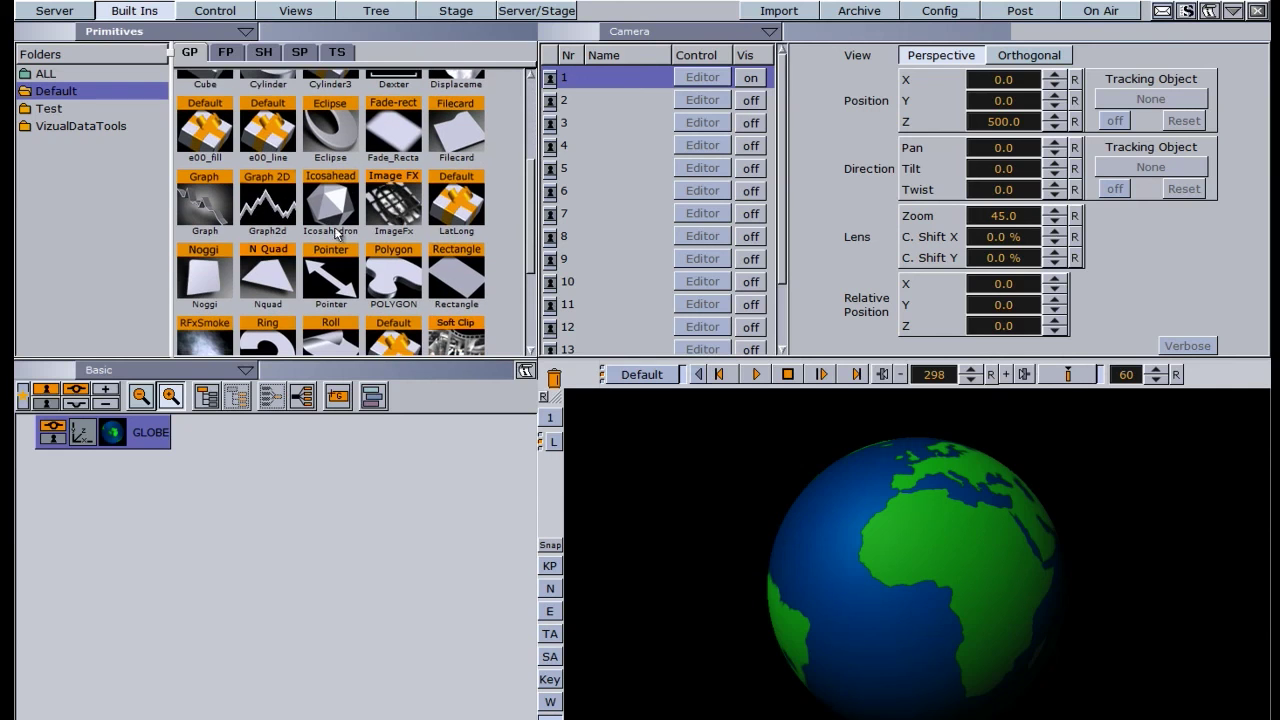
{"action": "left_click_drag", "start_coordinate": [337, 234], "coordinate": [62, 490]}
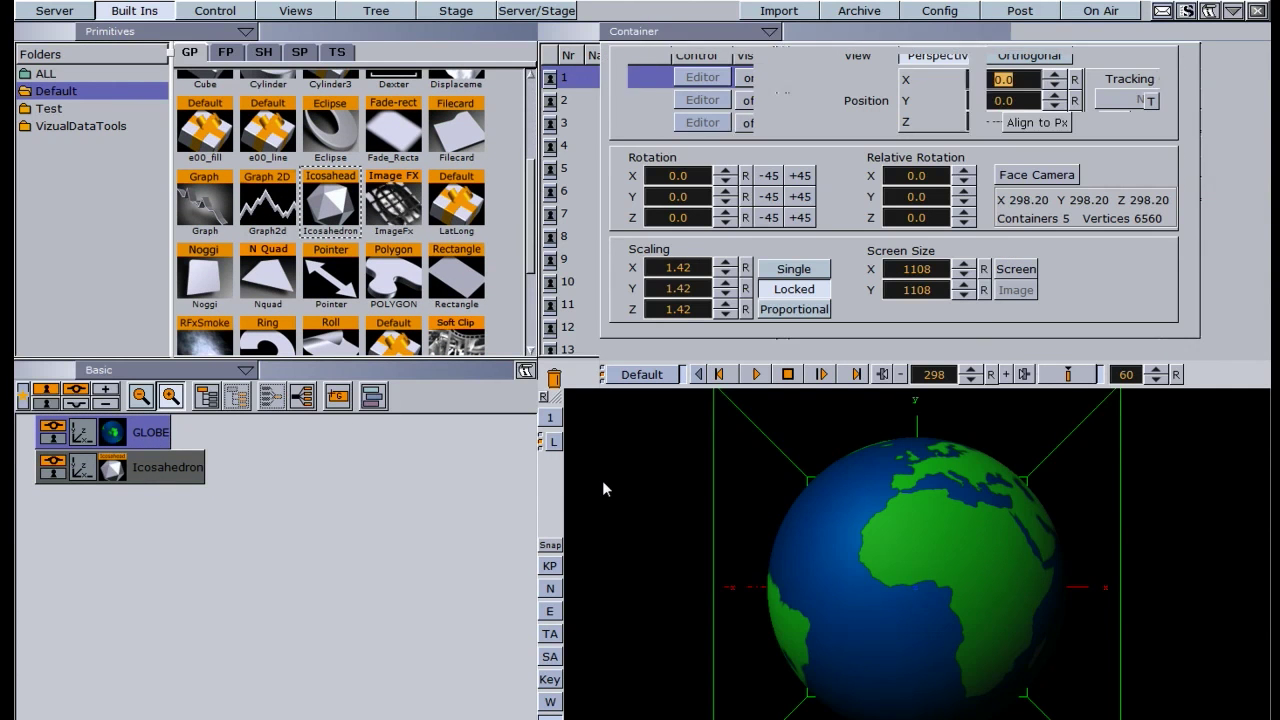
Place the Icosahedron at Position Z 272 and scale it to 0.82.
{"action": "left_click", "coordinate": [93, 473]}
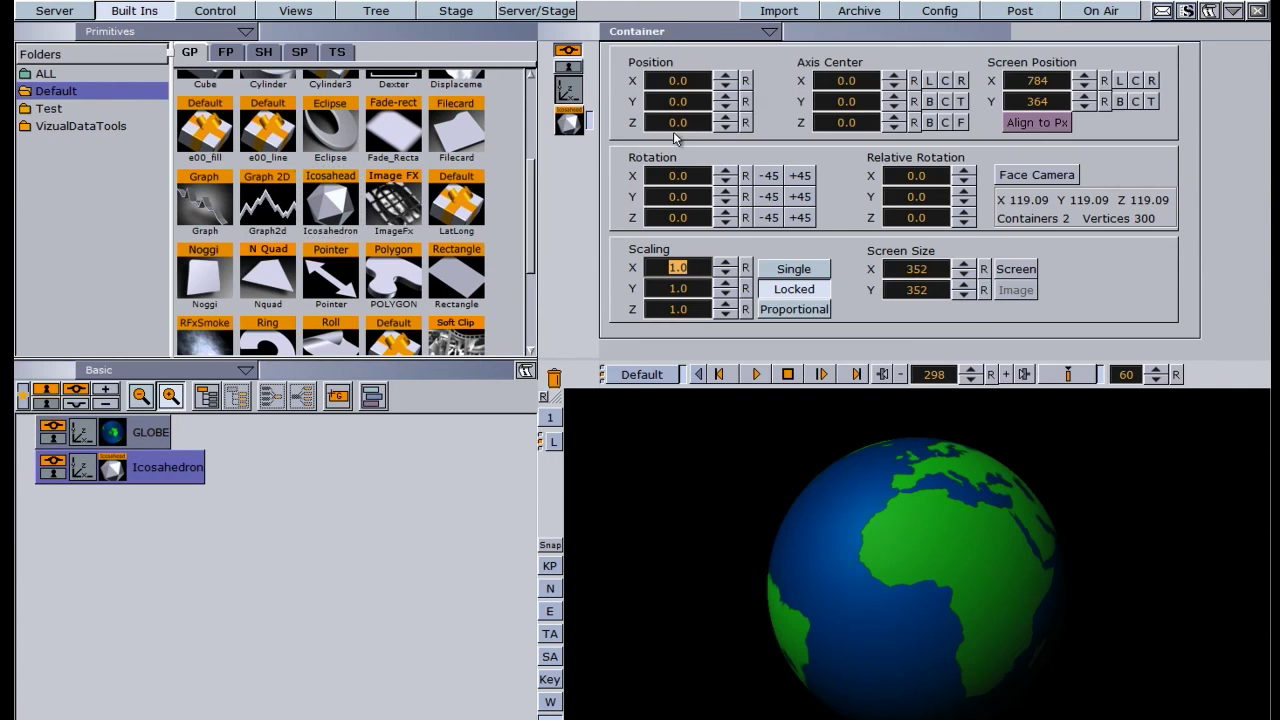
{"action": "left_click_drag", "start_coordinate": [672, 123], "coordinate": [897, 162]}
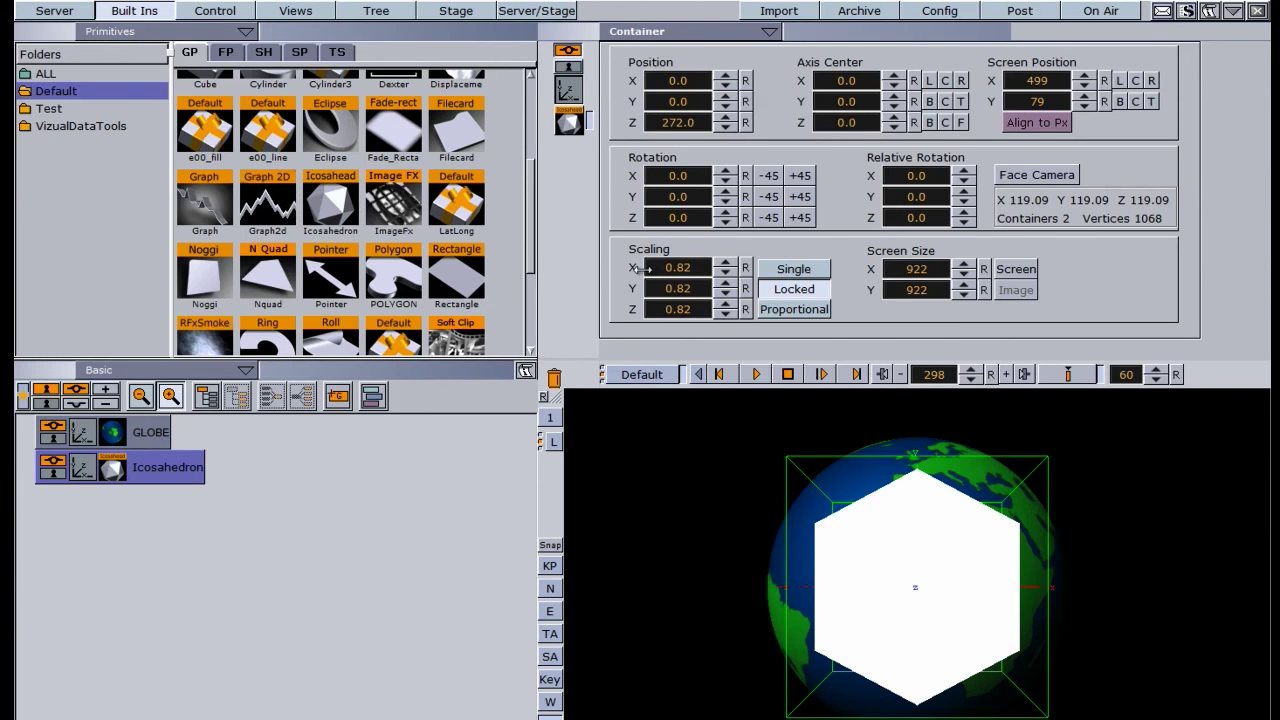
{"action": "left_click_drag", "start_coordinate": [678, 268], "coordinate": [662, 270]}
Keyframe the Icosahedron in front of the globe at frame 0, then at its left-side position.
{"action": "left_click", "coordinate": [308, 14]}
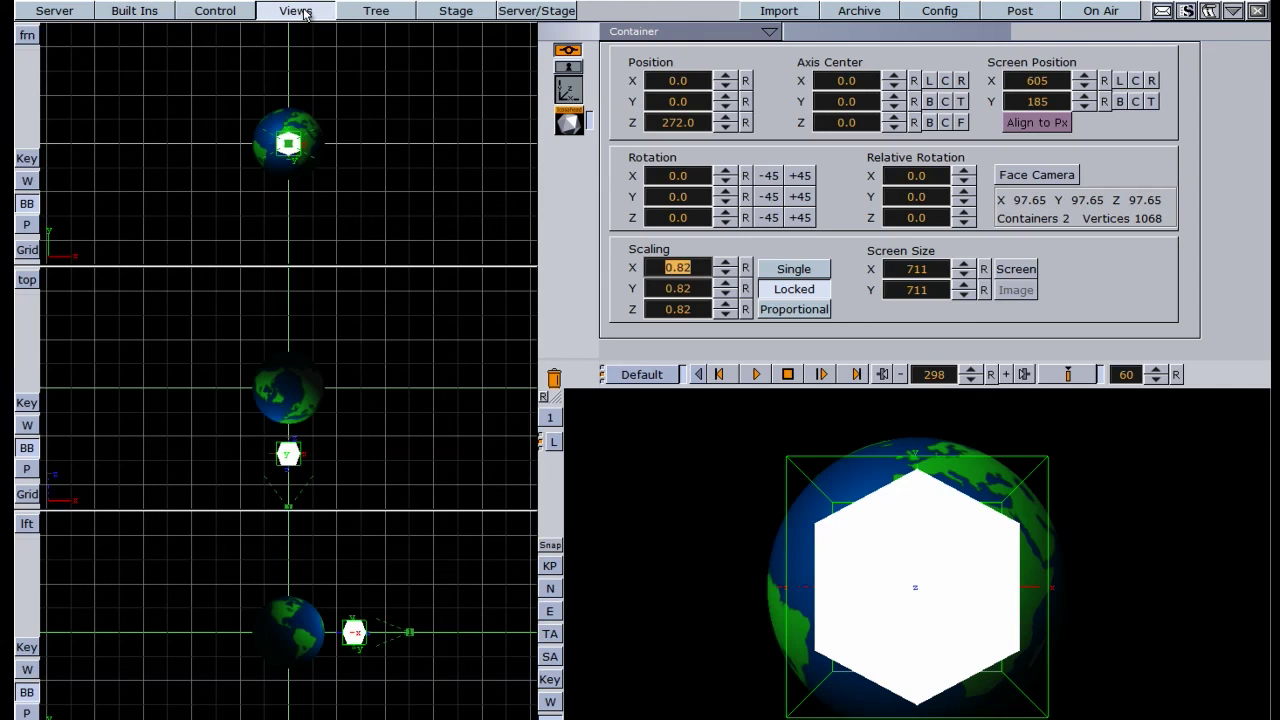
{"action": "left_click_drag", "start_coordinate": [291, 452], "coordinate": [290, 490]}
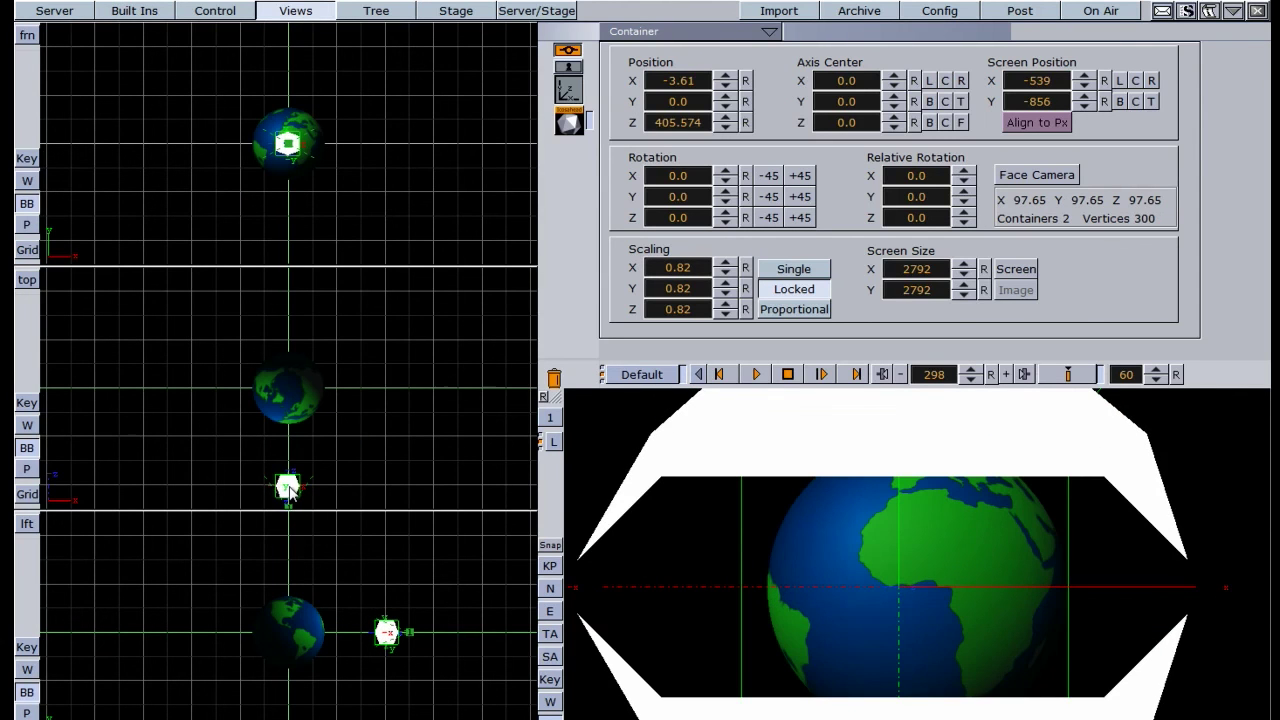
{"action": "left_click", "coordinate": [990, 377]}
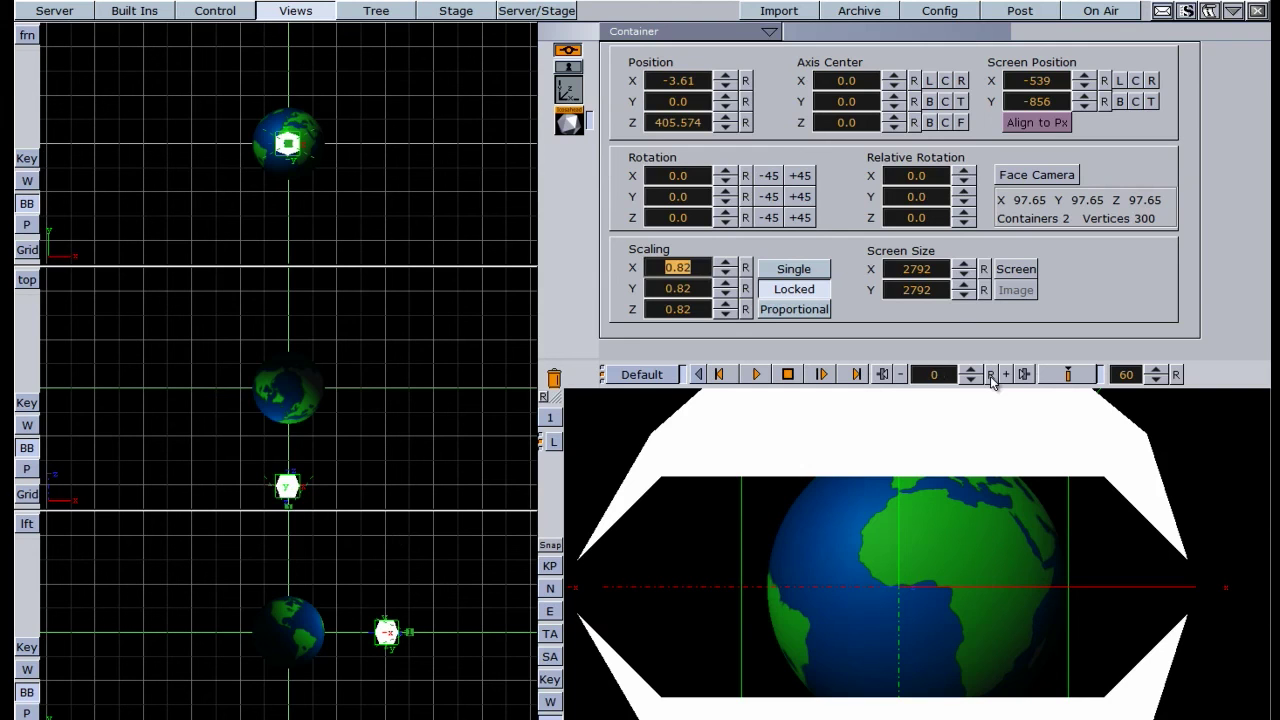
{"action": "left_click", "coordinate": [1065, 378]}
{"action": "left_click_drag", "start_coordinate": [289, 489], "coordinate": [294, 284]}
{"action": "left_click", "coordinate": [1066, 377]}
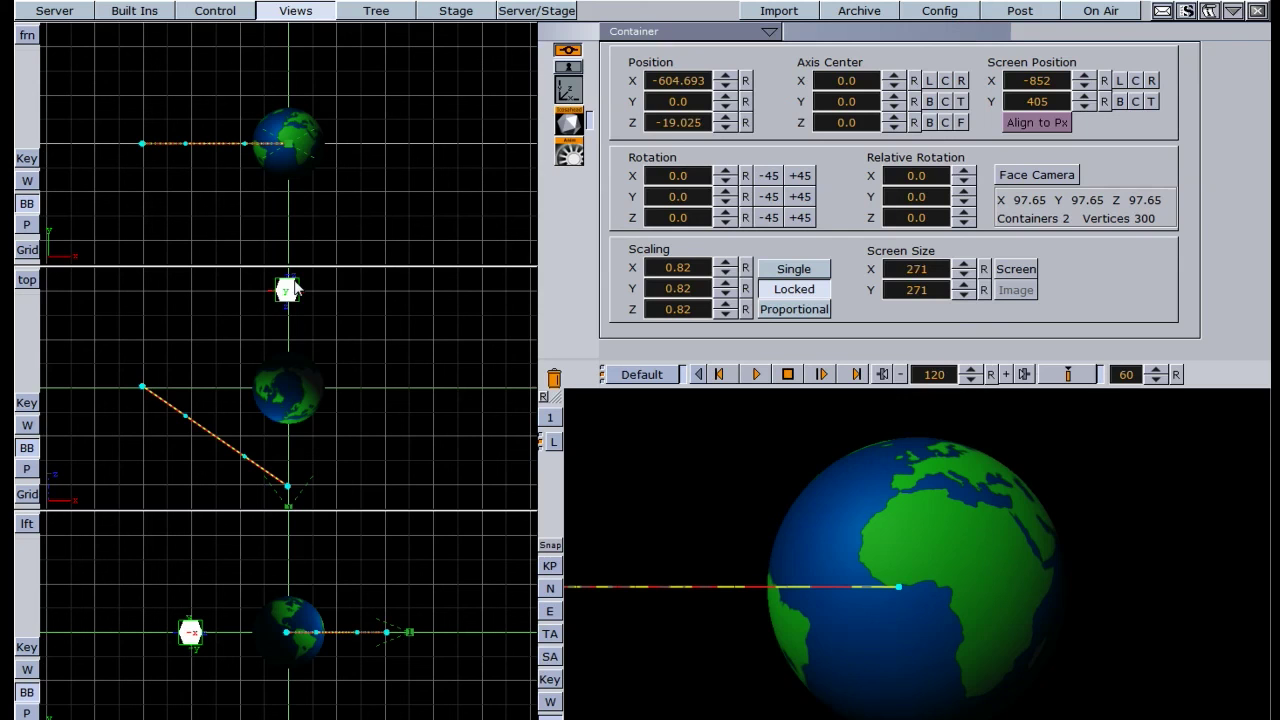
Keyframe the remaining orbit points on the right and back in front, closing the loop by frame 300.
{"action": "left_click", "coordinate": [1066, 374]}
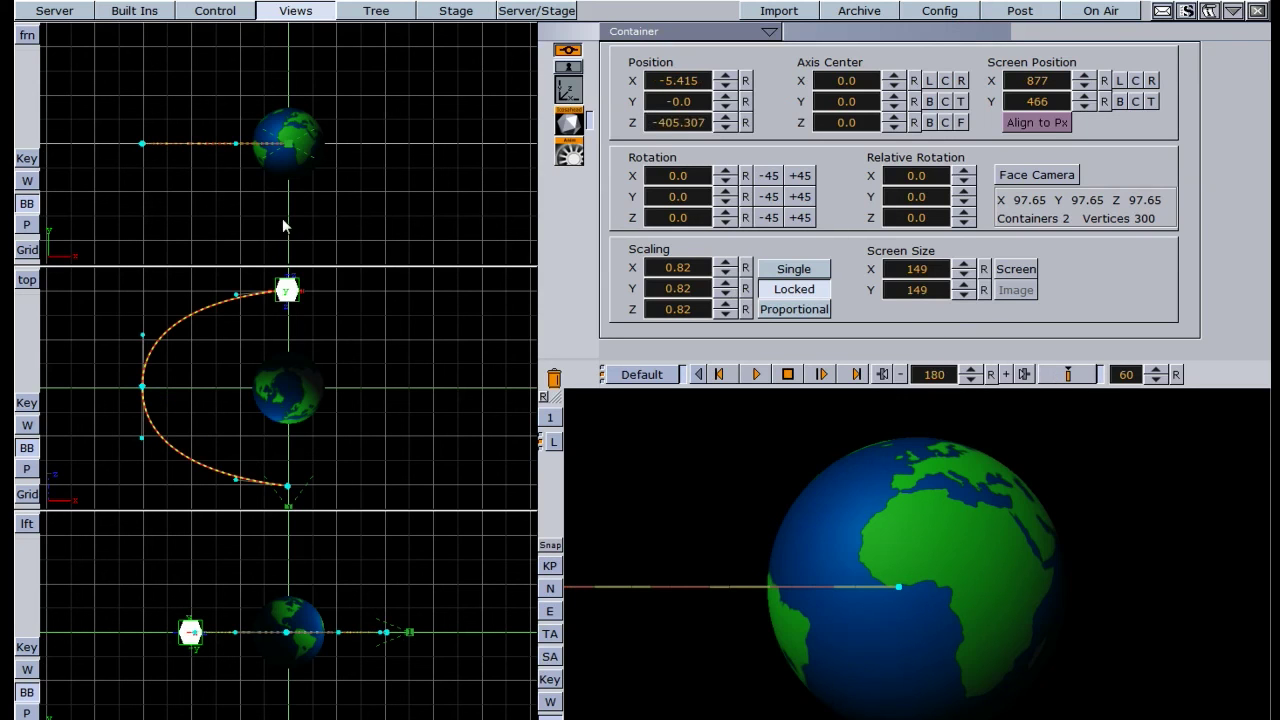
{"action": "left_click_drag", "start_coordinate": [294, 288], "coordinate": [436, 388]}
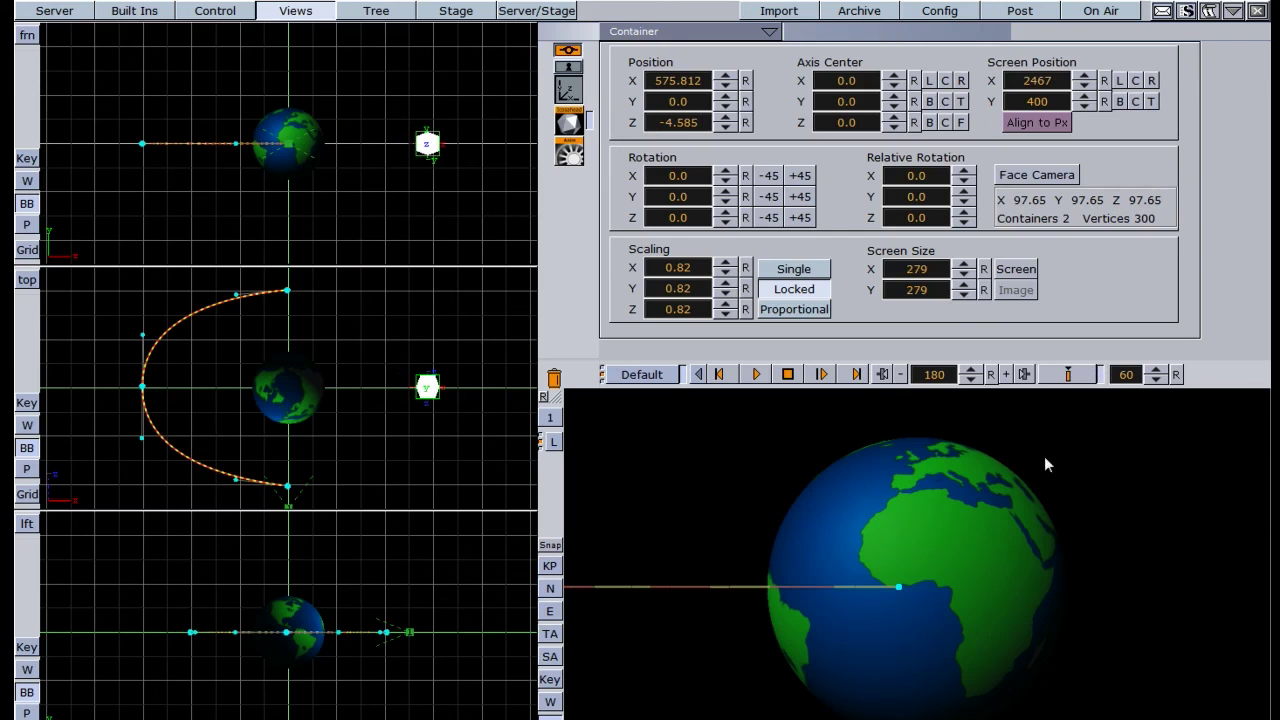
{"action": "left_click", "coordinate": [1066, 374]}
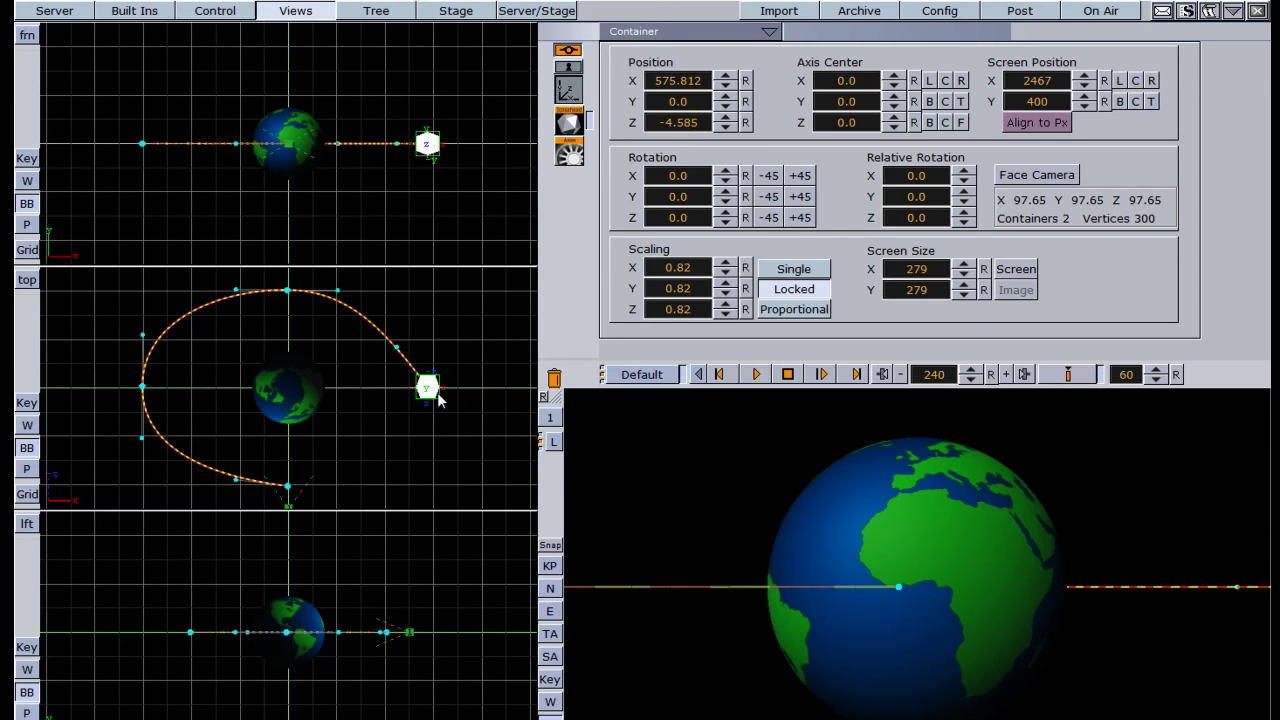
{"action": "left_click_drag", "start_coordinate": [437, 393], "coordinate": [305, 496]}
{"action": "left_click", "coordinate": [1066, 374]}
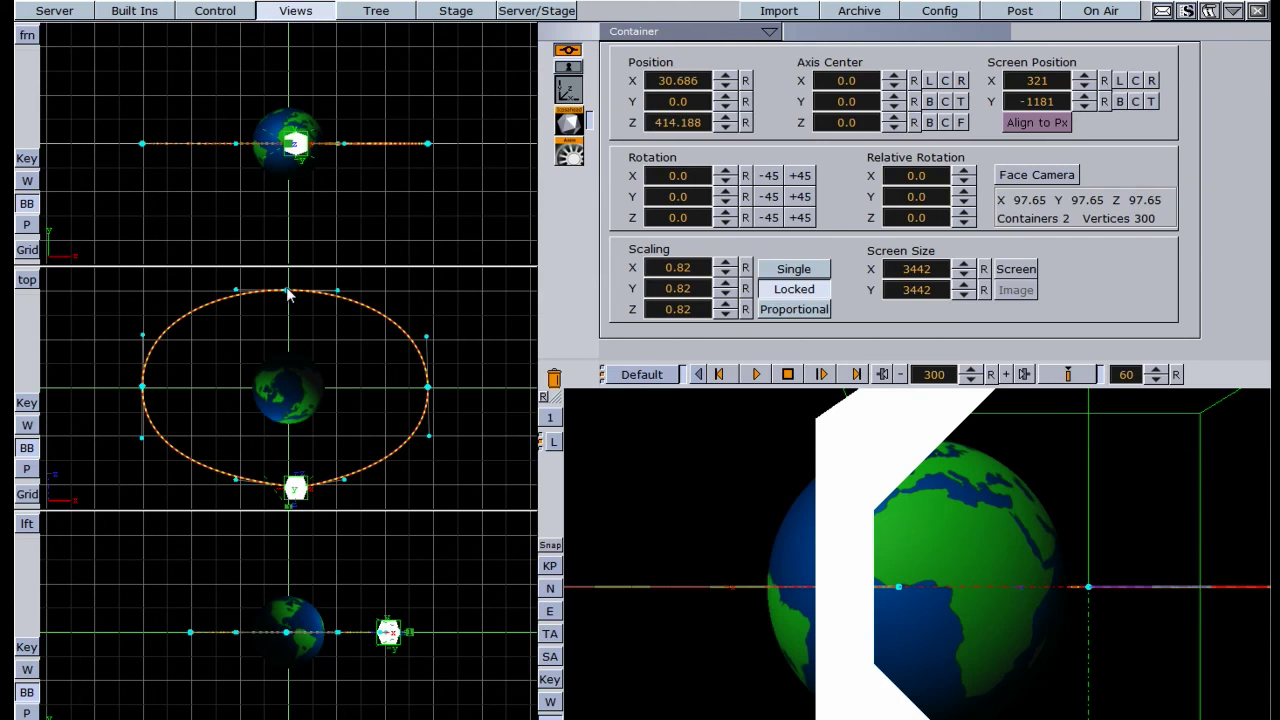
Pull the orbit path's top, left and right points outward and smooth its upper-right curve.
{"action": "left_click_drag", "start_coordinate": [287, 292], "coordinate": [288, 270]}
{"action": "left_click_drag", "start_coordinate": [142, 386], "coordinate": [135, 386]}
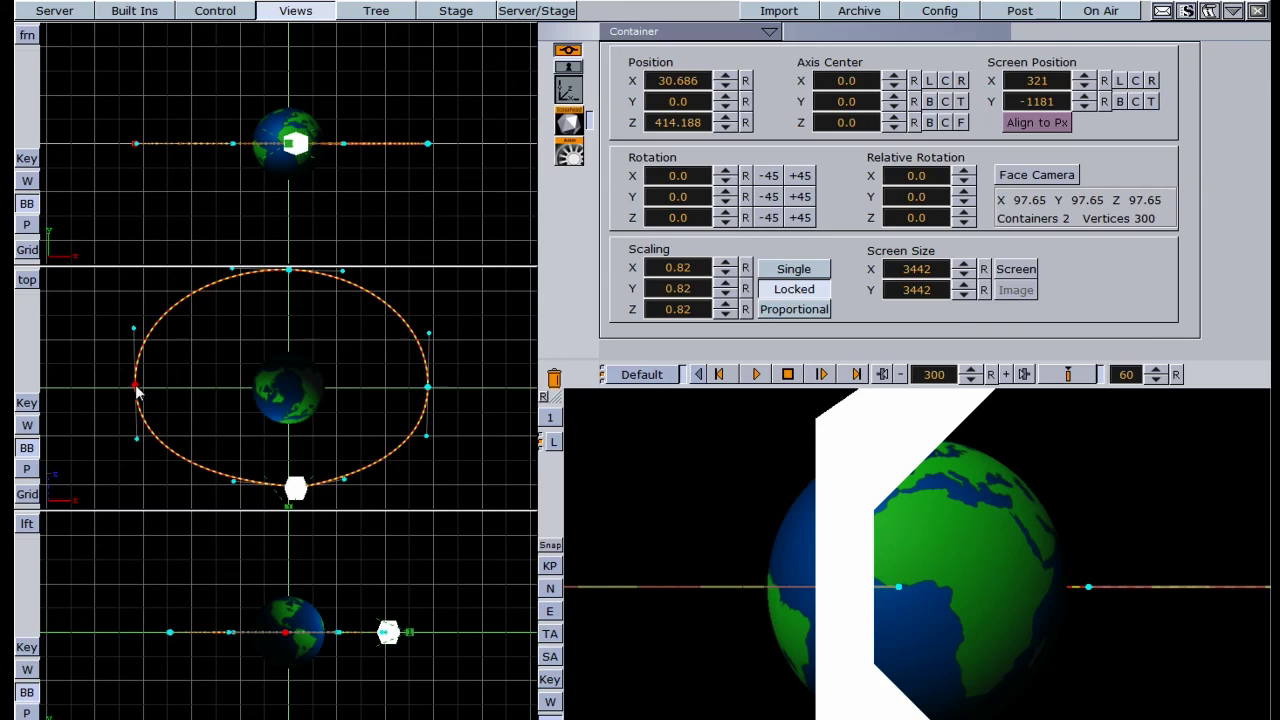
{"action": "left_click_drag", "start_coordinate": [429, 387], "coordinate": [441, 386]}
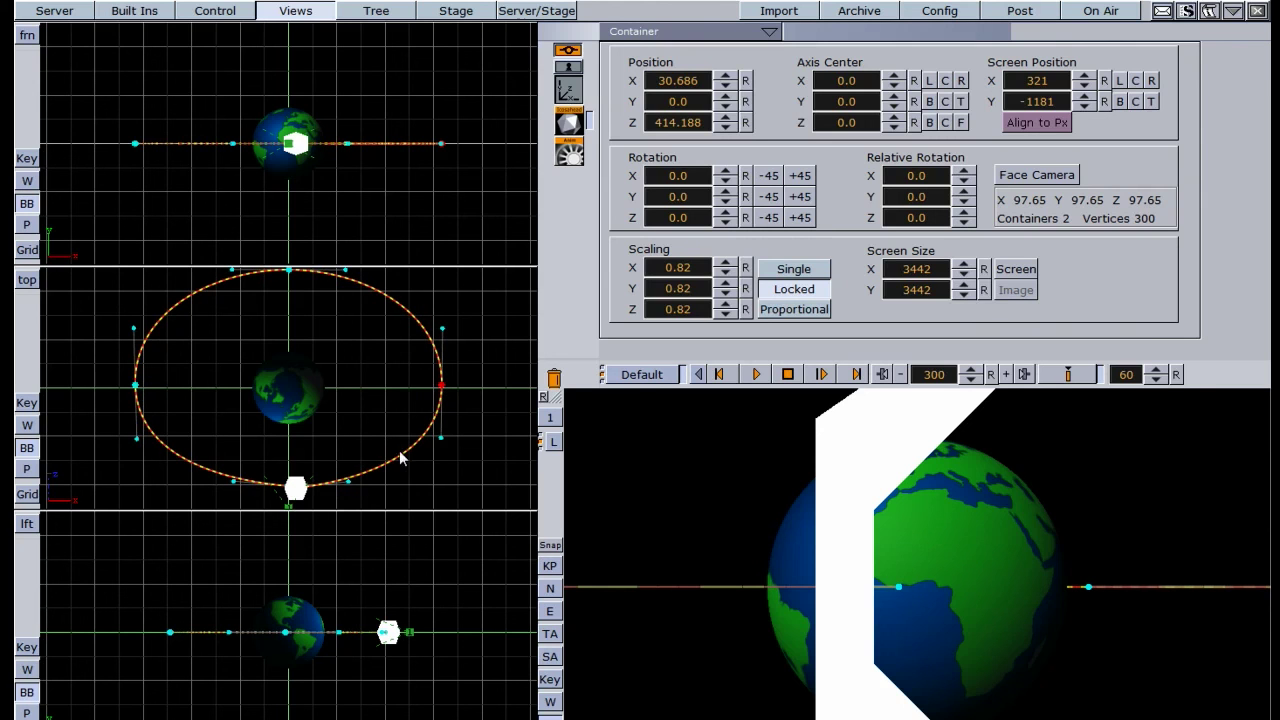
{"action": "left_click_drag", "start_coordinate": [443, 329], "coordinate": [443, 331]}
Set GLOBE as Camera 1's direction tracking object and Icosahedron as its position tracking object.
{"action": "left_click", "coordinate": [645, 31]}
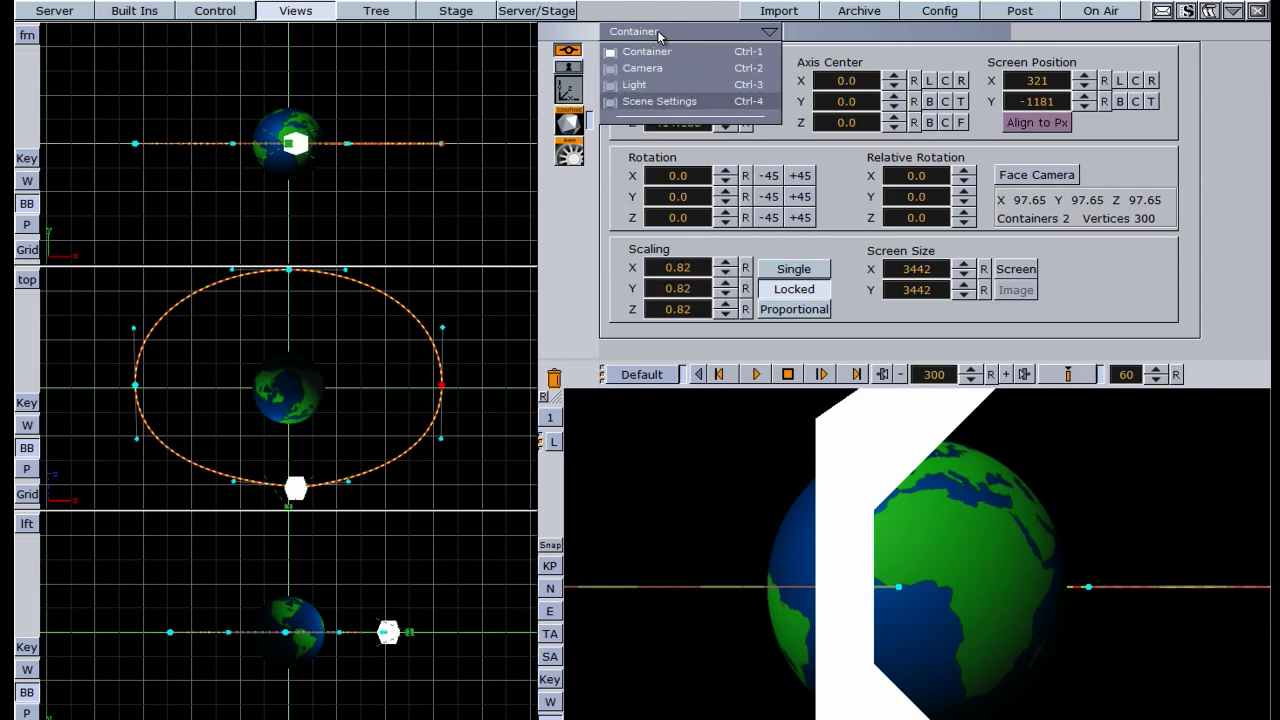
{"action": "left_click", "coordinate": [651, 68]}
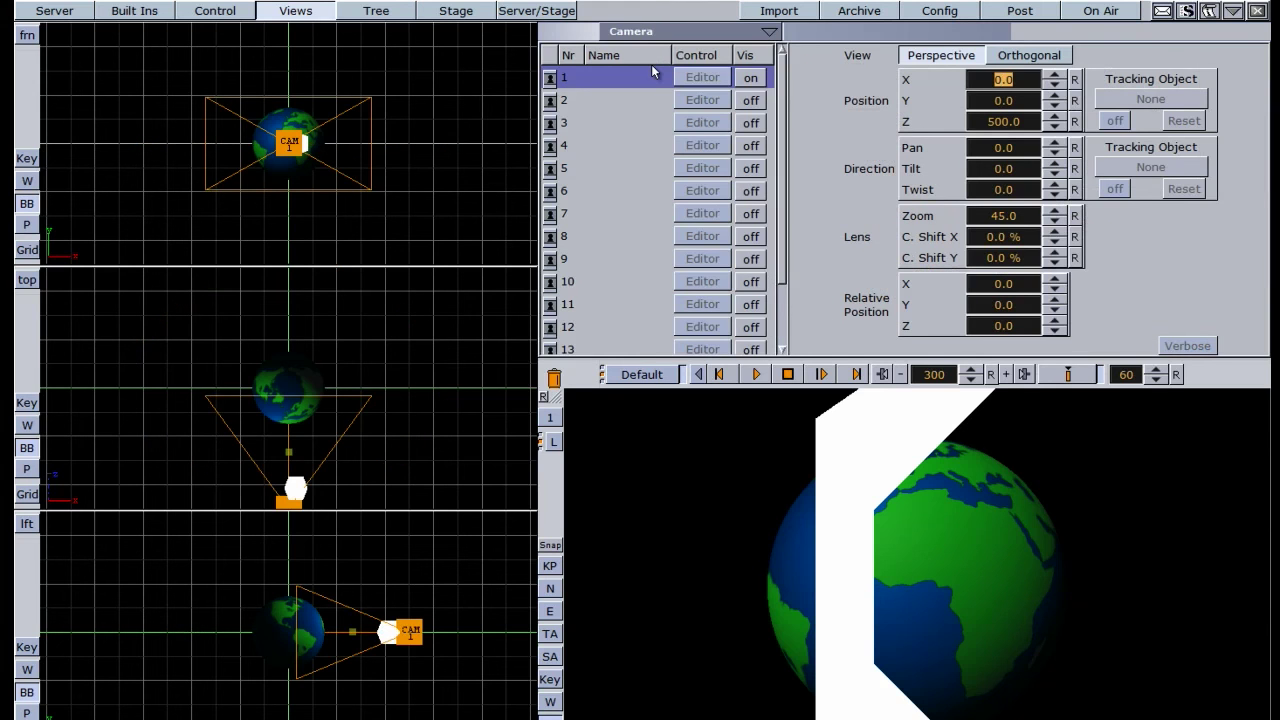
{"action": "left_click", "coordinate": [55, 11]}
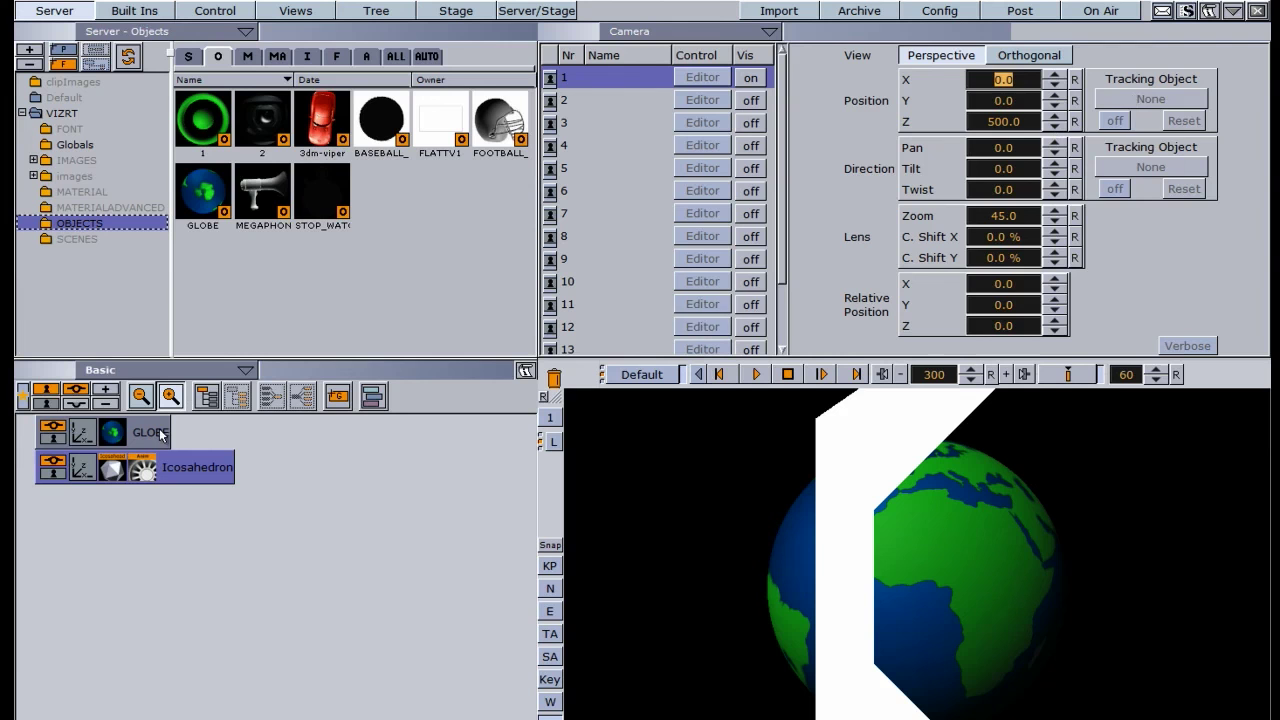
{"action": "left_click_drag", "start_coordinate": [159, 428], "coordinate": [1111, 168]}
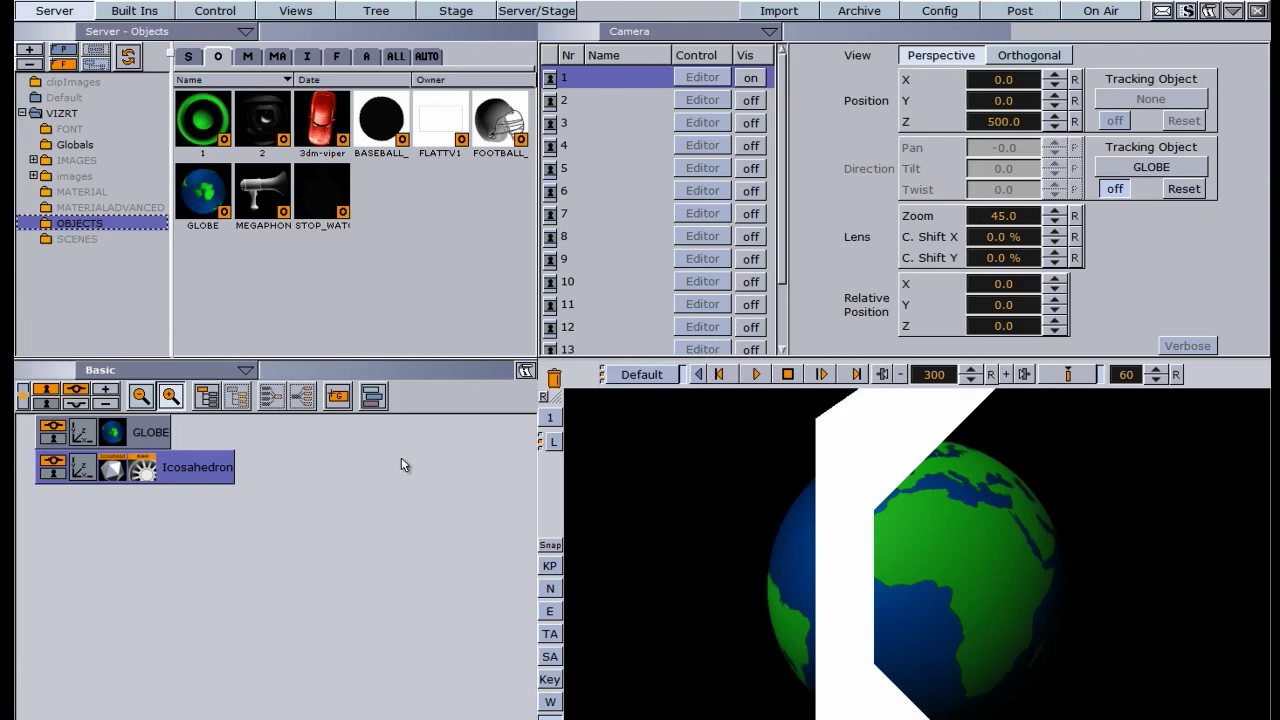
{"action": "left_click_drag", "start_coordinate": [206, 470], "coordinate": [1139, 99]}
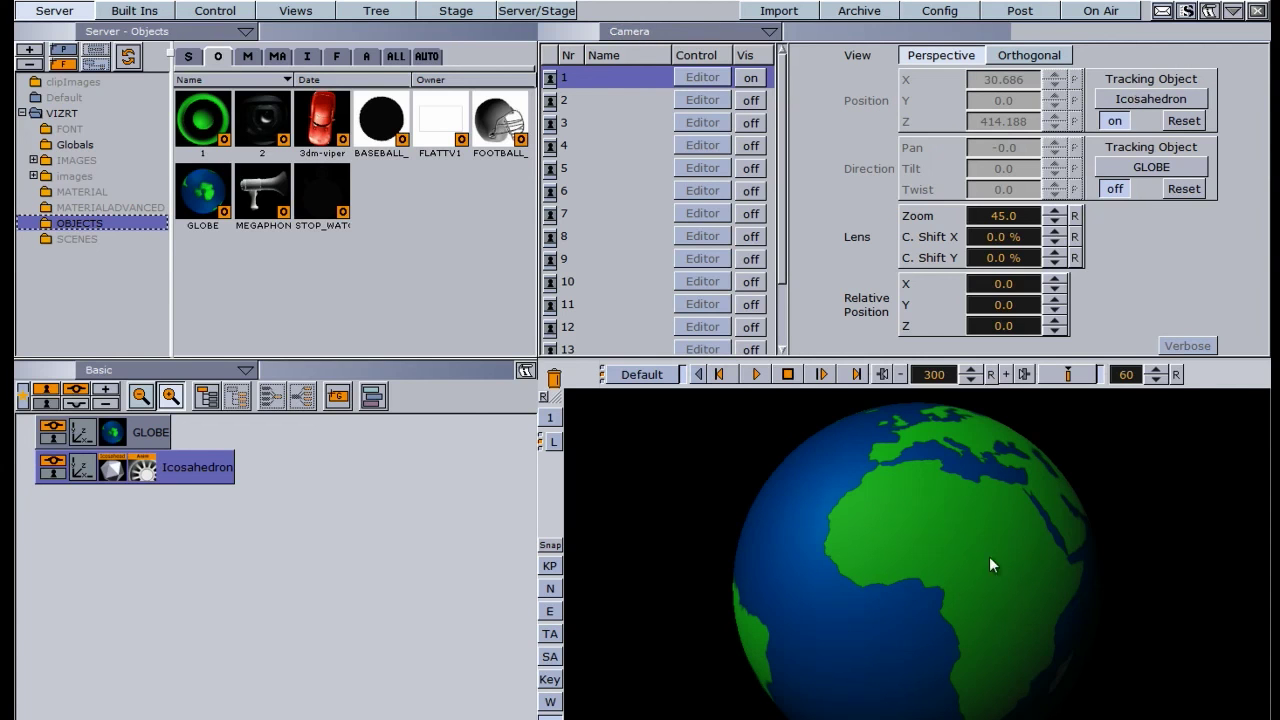
Play the camera orbit animation twice in the orthographic views.
{"action": "left_click", "coordinate": [300, 11]}
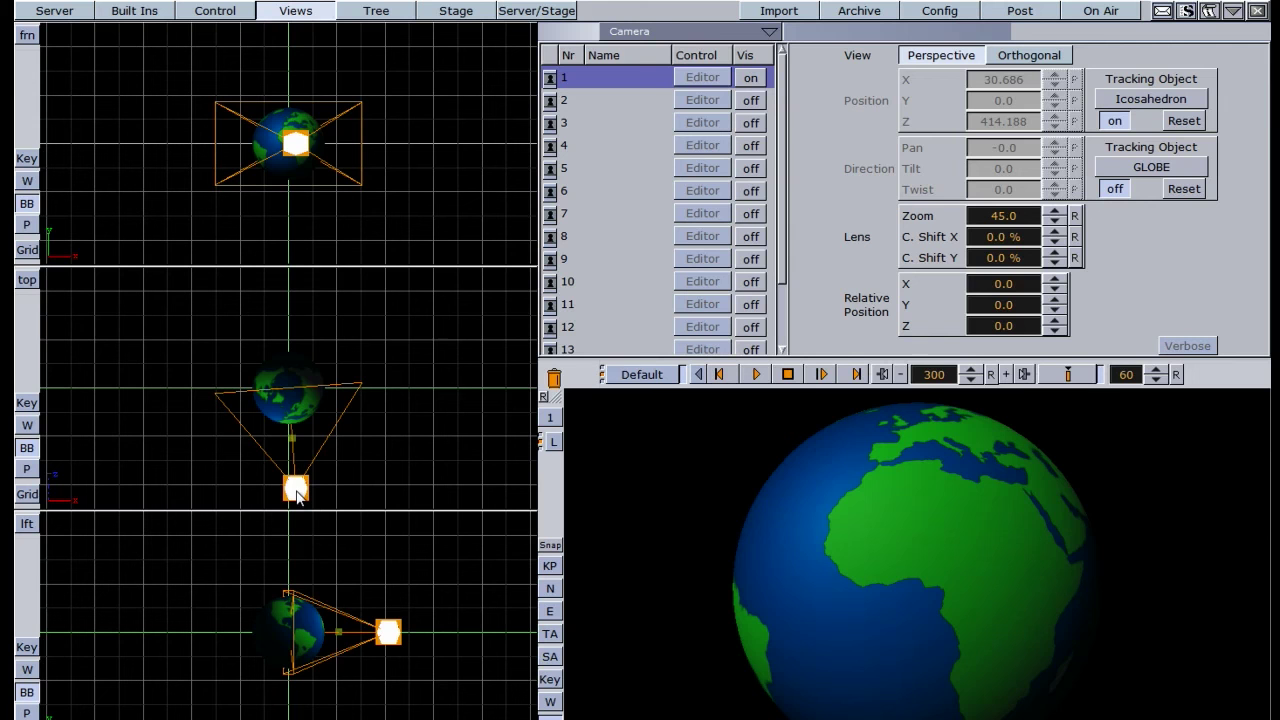
{"action": "left_click", "coordinate": [756, 374]}
{"action": "left_click", "coordinate": [756, 374]}
Widen Camera 1's zoom to 50.3 with 2.1% / 3.4% center shift, keeping Relative Position Z at 0.
{"action": "left_click_drag", "start_coordinate": [988, 216], "coordinate": [996, 270]}
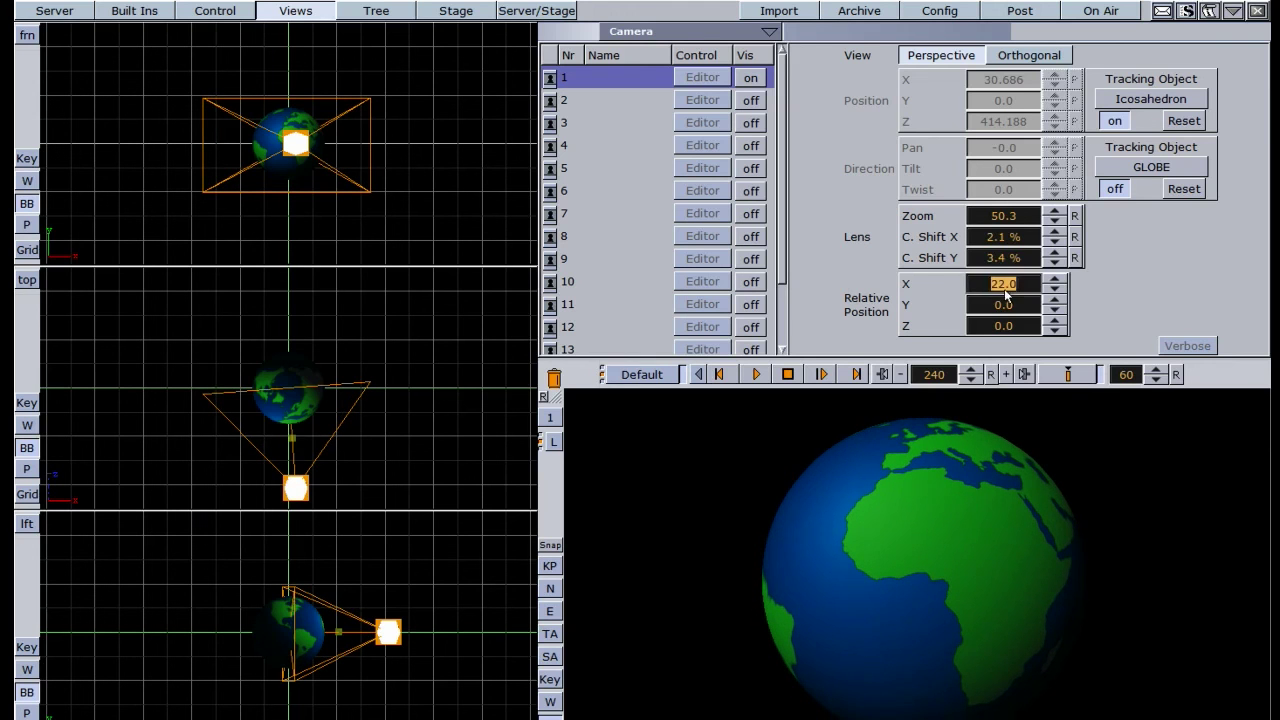
{"action": "left_click_drag", "start_coordinate": [988, 328], "coordinate": [1020, 342]}
{"action": "left_click", "coordinate": [1017, 325]}
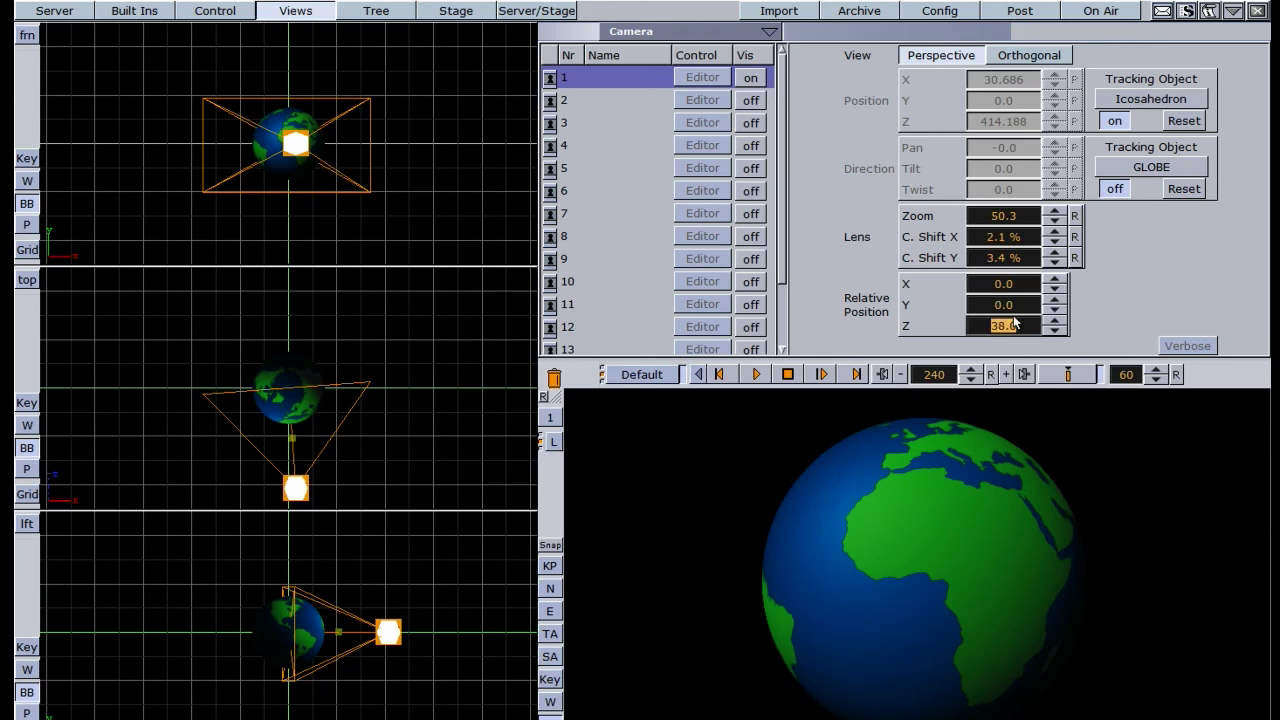
{"action": "type", "text": "0"}
{"action": "key", "text": "Return"}
Drag the Icosahedron director bar's end to 6.289 s in Stage and play the retimed animation.
{"action": "left_click", "coordinate": [455, 11]}
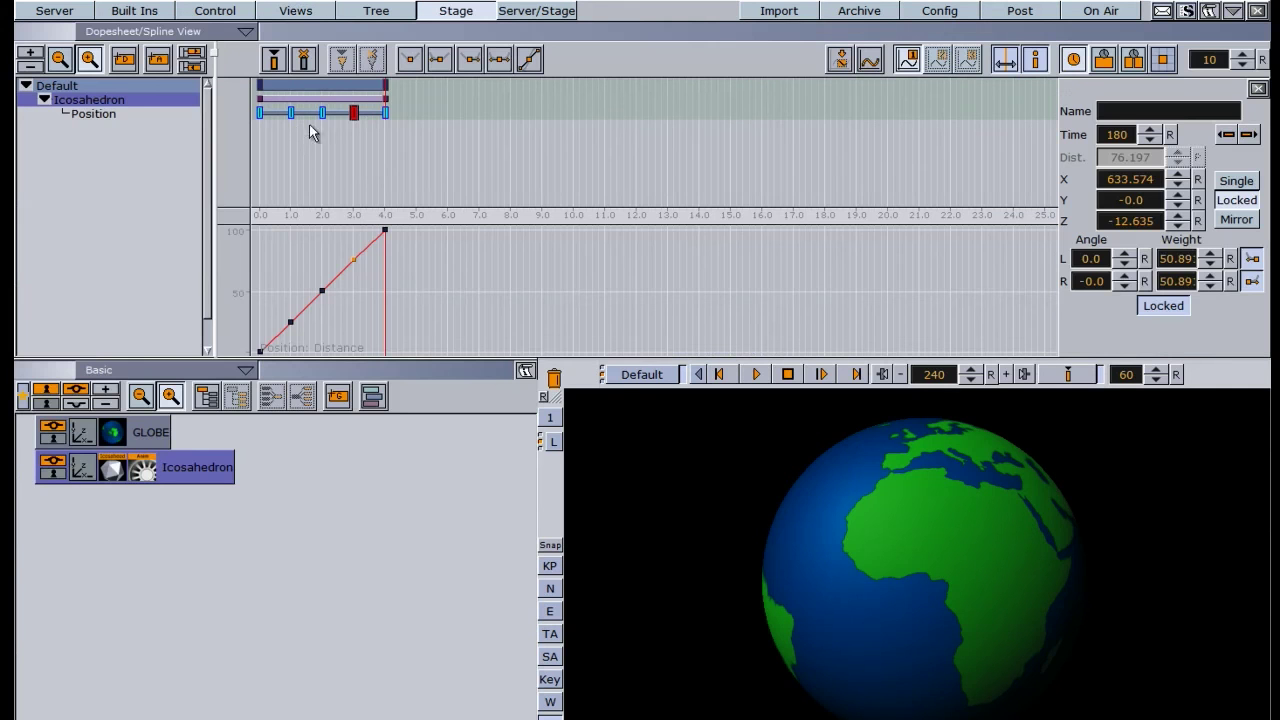
{"action": "left_click_drag", "start_coordinate": [393, 93], "coordinate": [458, 99]}
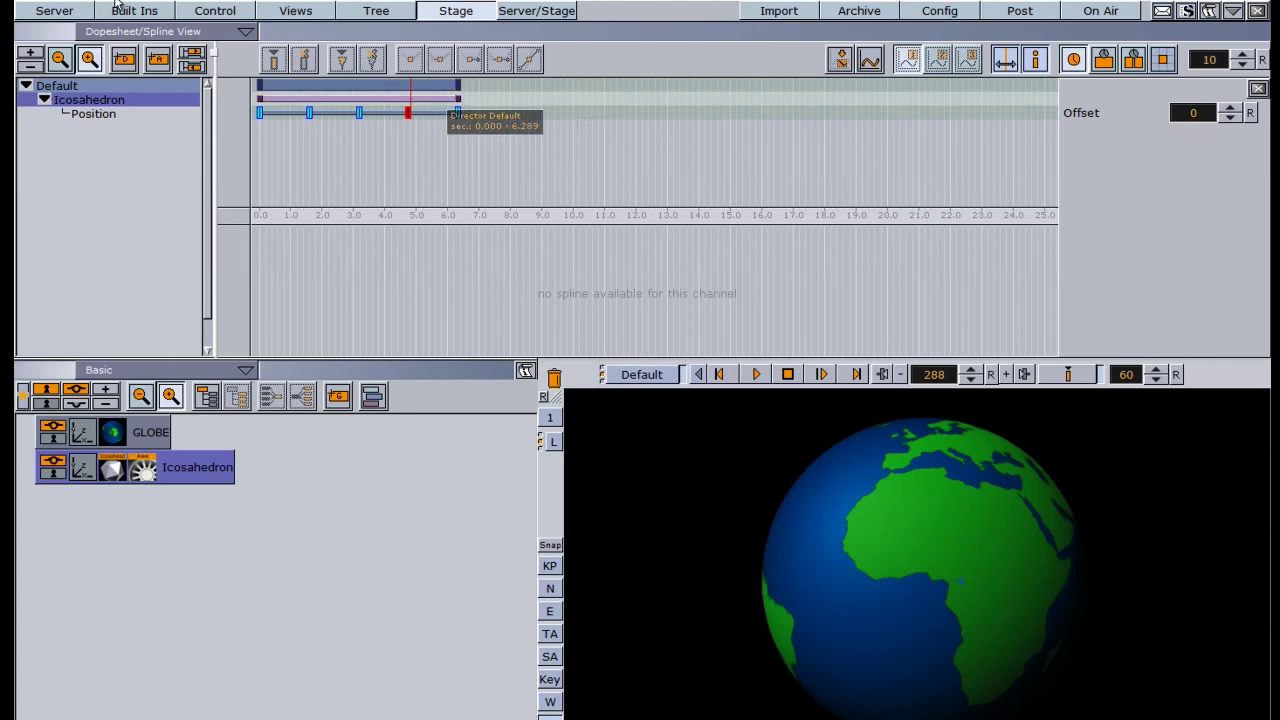
{"action": "left_click", "coordinate": [757, 374]}
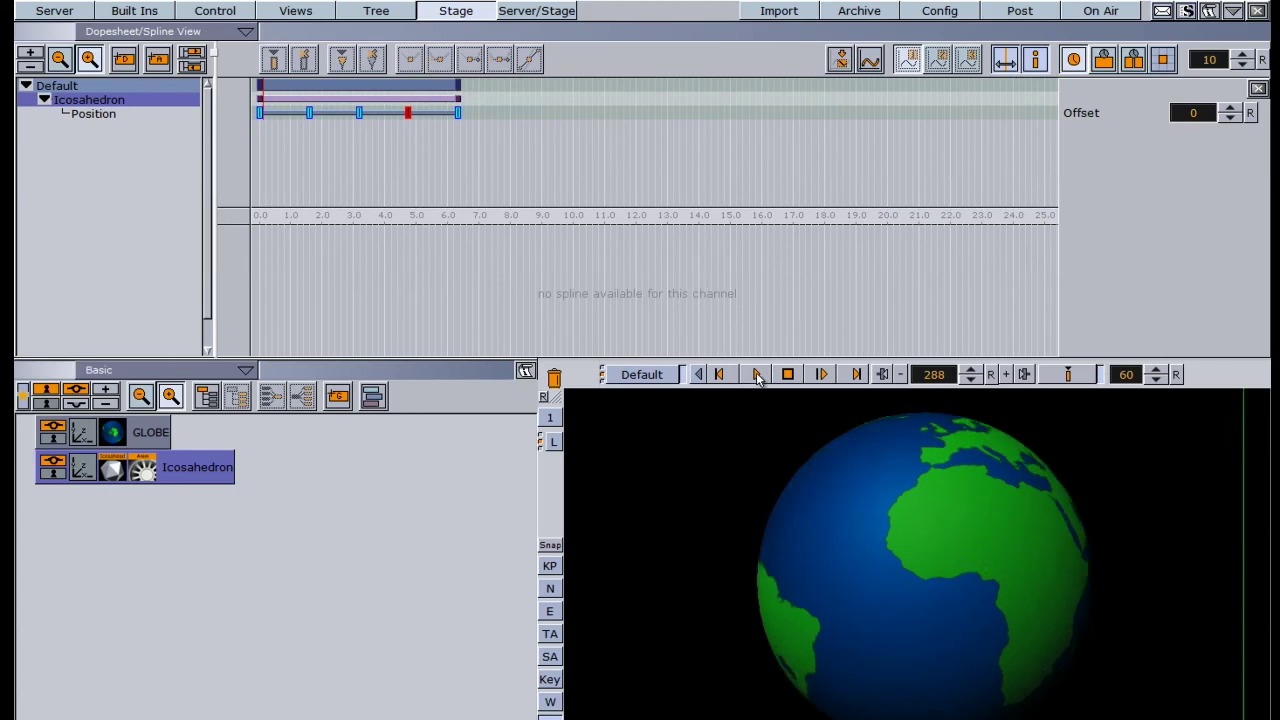